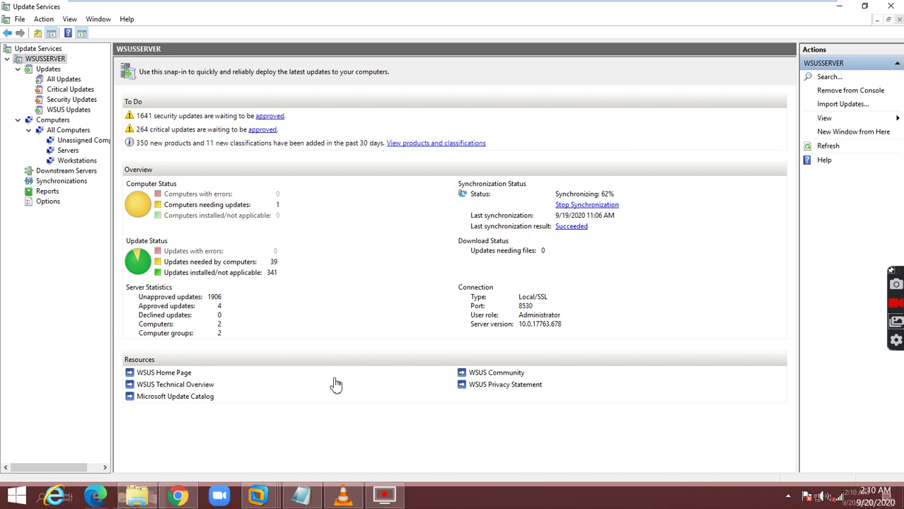
# In Group Policy Management, create a GPO named WSUS Group Policy linked to the MyDomain Workstations organizational unit
pyautogui.moveTo(370, 4)
pyautogui.click(164, 14)
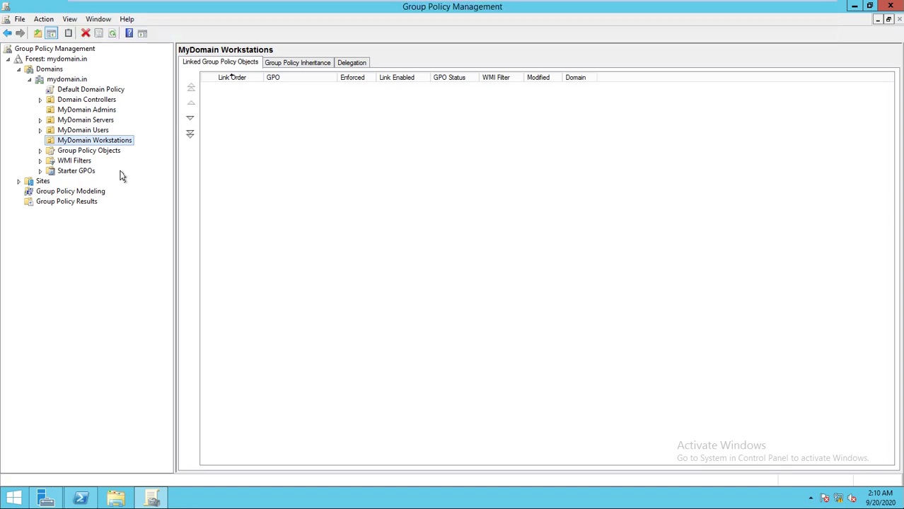
pyautogui.rightClick(80, 142)
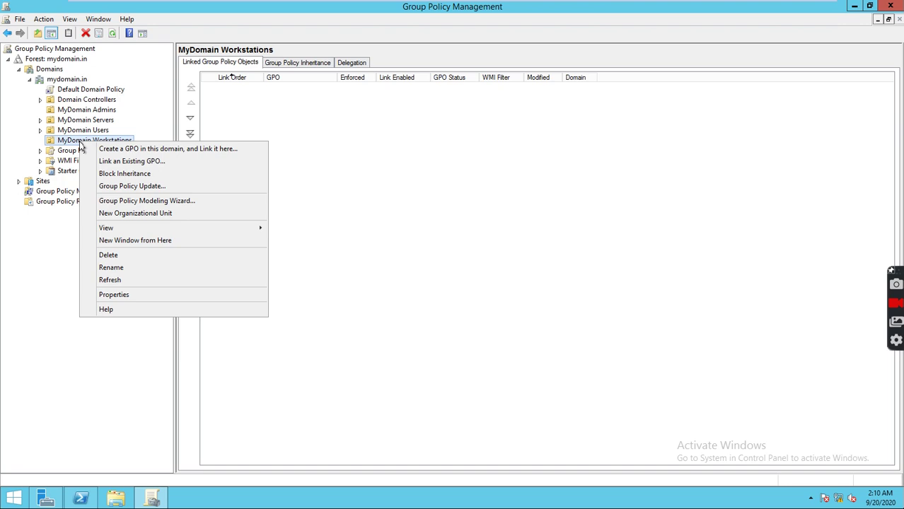
pyautogui.click(104, 150)
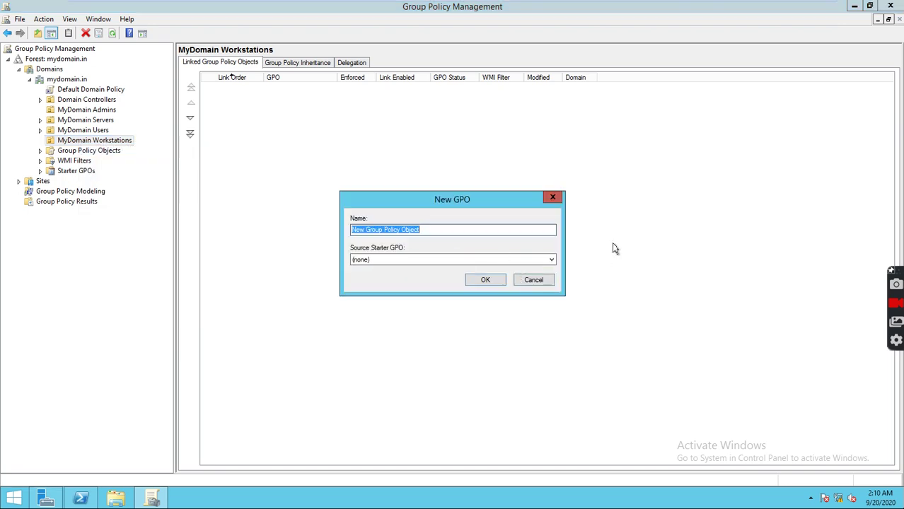
pyautogui.write('WSUS Group')
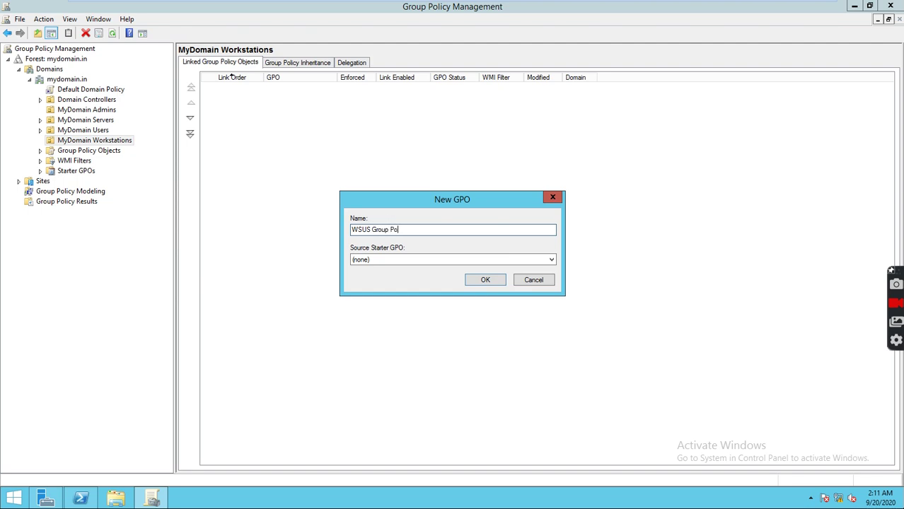
pyautogui.click(504, 281)
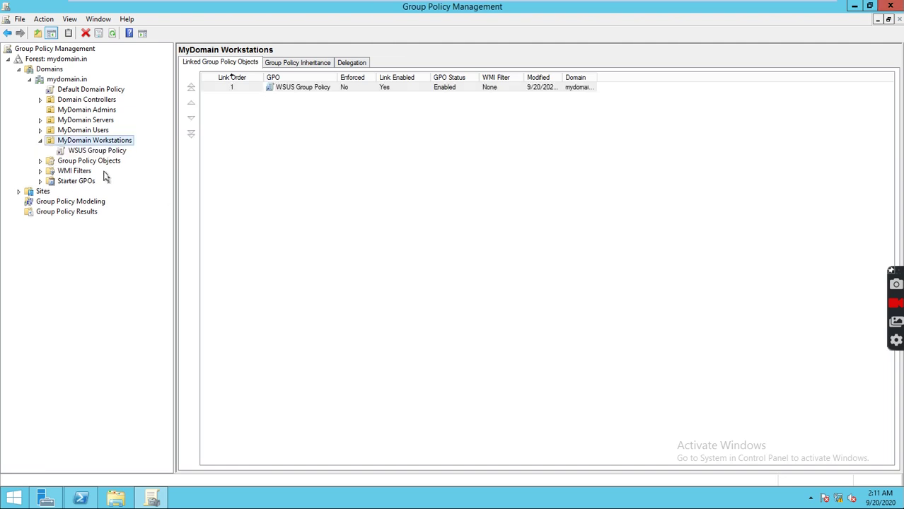
# Set the GPO status of WSUS Group Policy to User configuration settings disabled and view its settings report
pyautogui.click(99, 151)
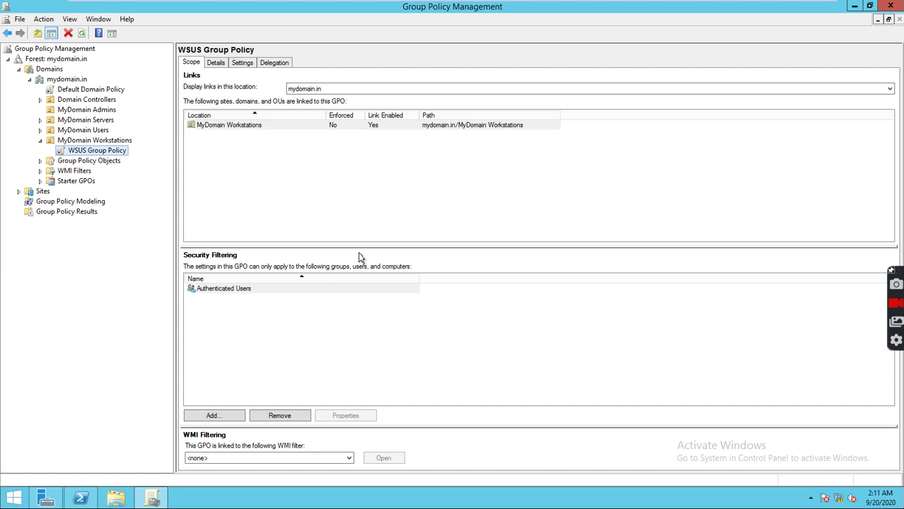
pyautogui.click(217, 64)
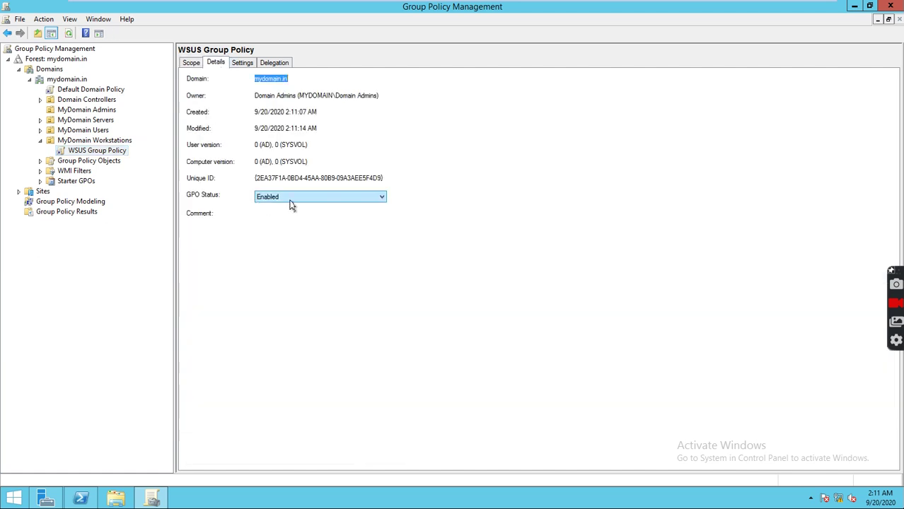
pyautogui.click(290, 198)
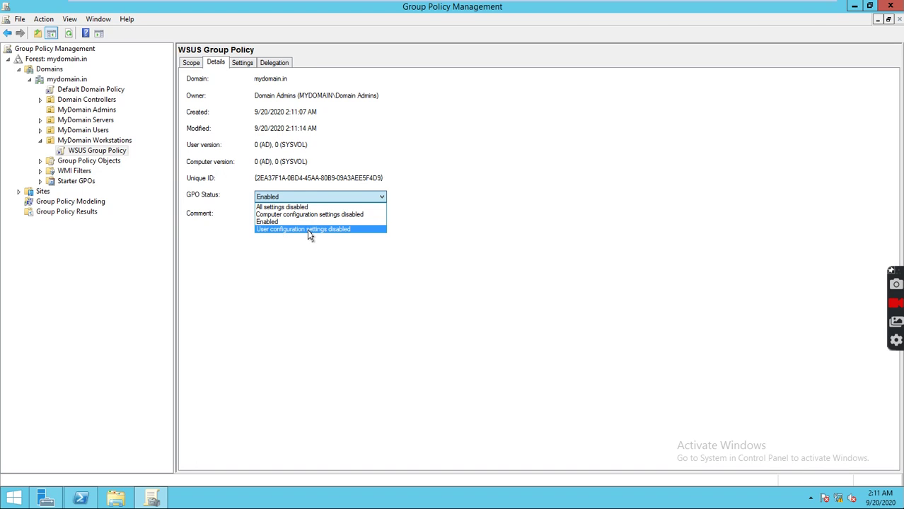
pyautogui.click(308, 229)
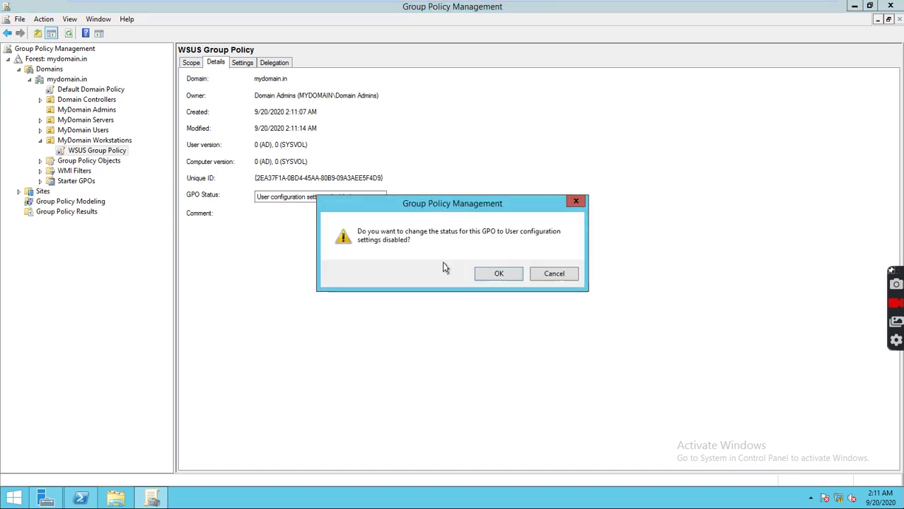
pyautogui.click(486, 276)
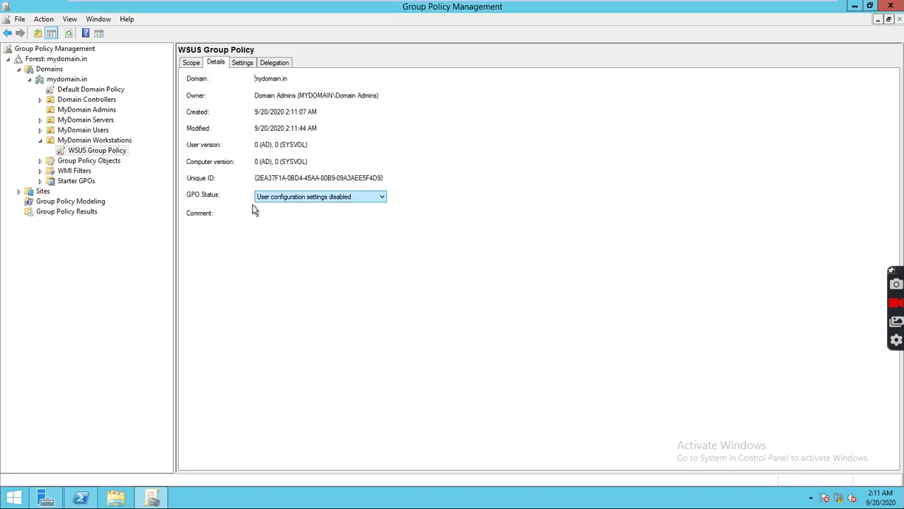
pyautogui.click(237, 63)
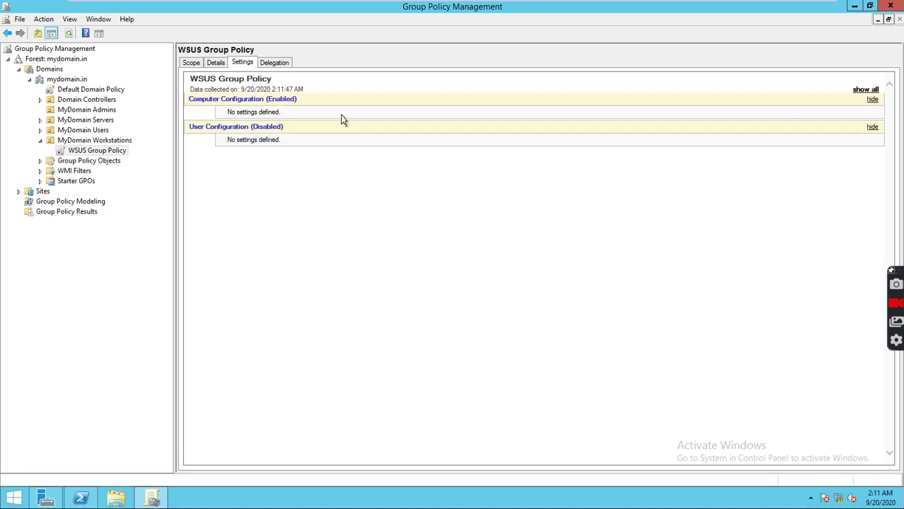
# Open WSUS Group Policy for editing and display the Windows Update policies within Computer Configuration's Administrative Templates, Windows Components, in a widened editor window
pyautogui.rightClick(96, 153)
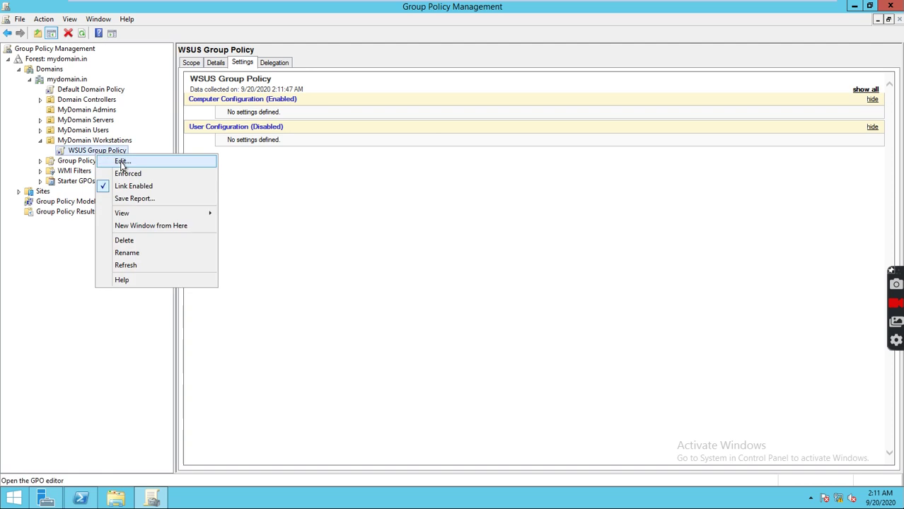
pyautogui.click(121, 163)
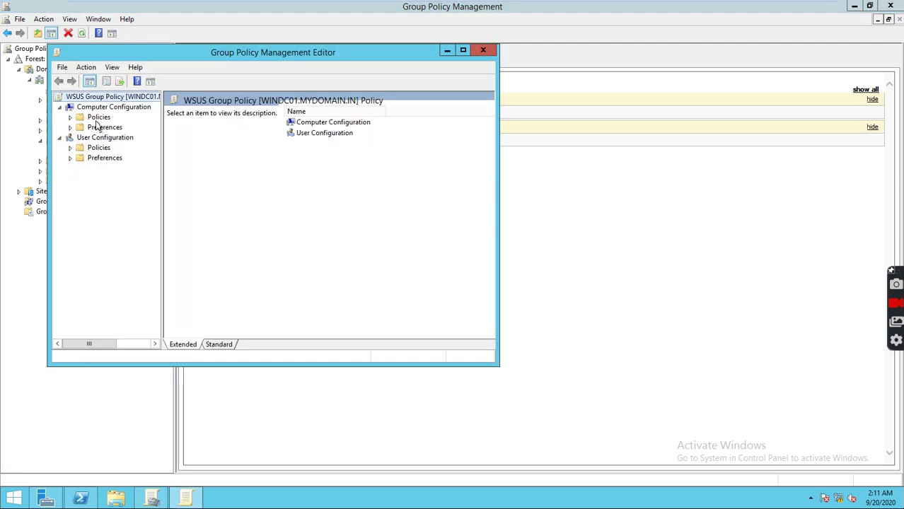
pyautogui.doubleClick(99, 117)
pyautogui.click(88, 148)
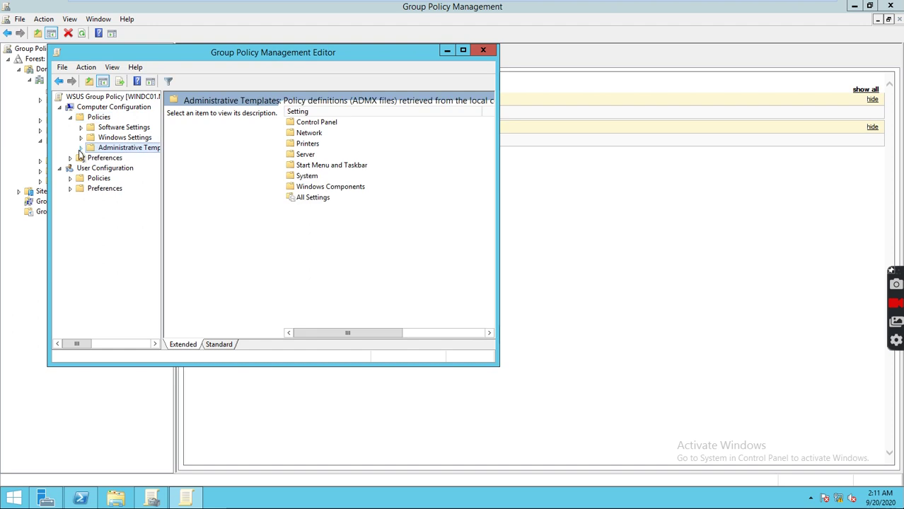
pyautogui.click(81, 148)
pyautogui.doubleClick(126, 220)
pyautogui.moveTo(157, 196); pyautogui.dragTo(158, 322)
pyautogui.moveTo(80, 343); pyautogui.dragTo(94, 344)
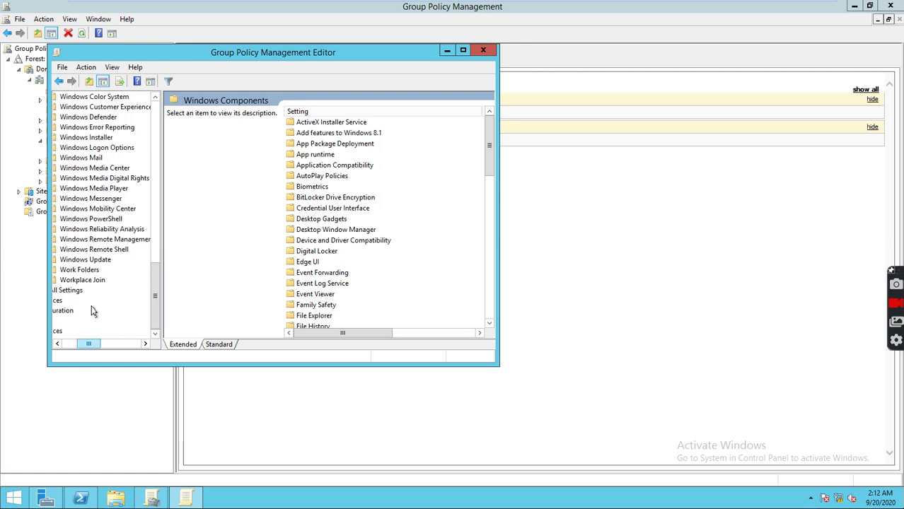
pyautogui.click(91, 261)
pyautogui.moveTo(372, 56); pyautogui.dragTo(491, 80)
pyautogui.moveTo(620, 159); pyautogui.dragTo(836, 159)
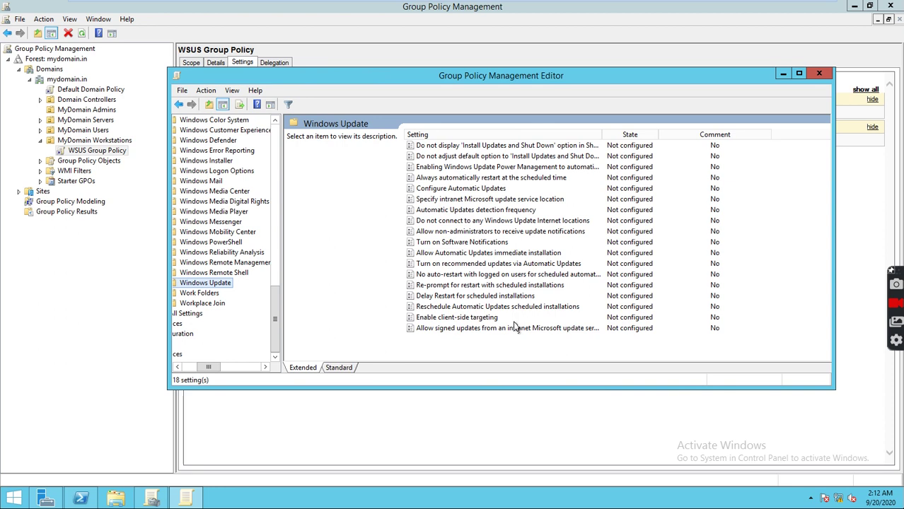
# Enable Configure Automatic Updates with option 4 - Auto download and schedule the install, and a scheduled install time of 09:00
pyautogui.doubleClick(490, 190)
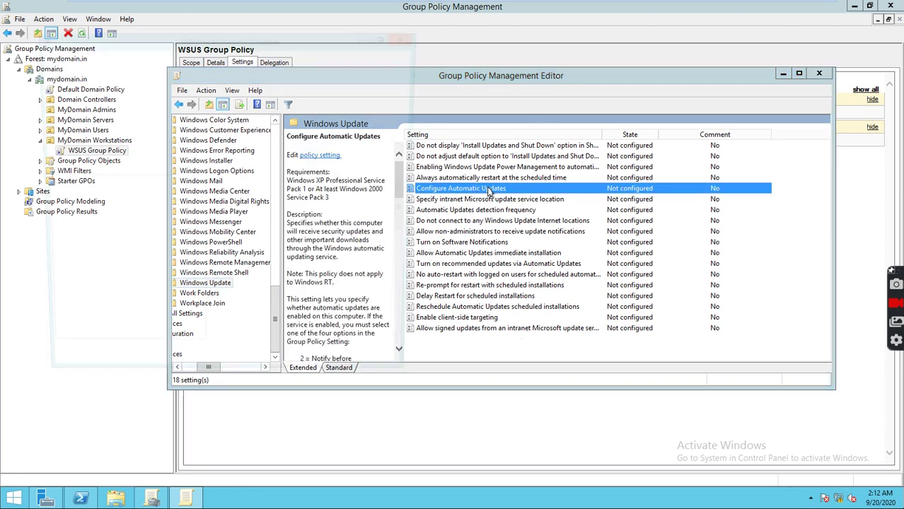
pyautogui.moveTo(265, 14); pyautogui.dragTo(497, 19)
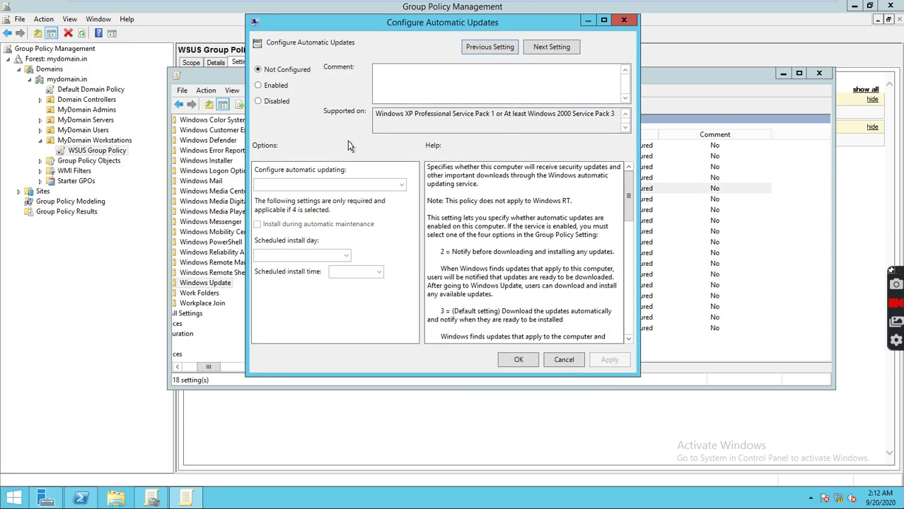
pyautogui.click(284, 86)
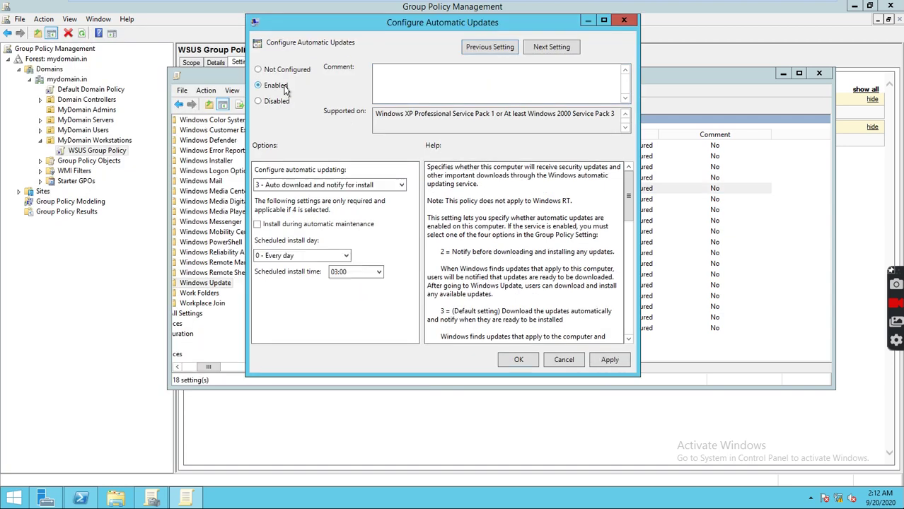
pyautogui.click(399, 184)
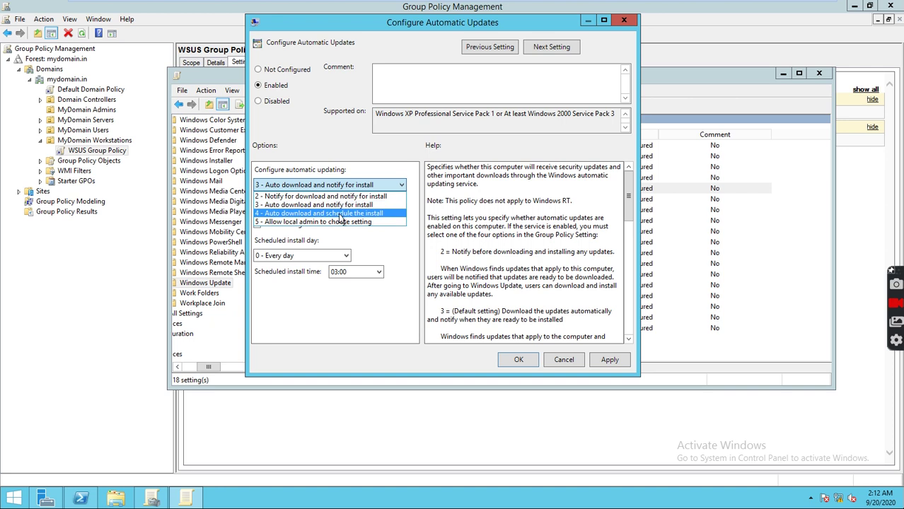
pyautogui.click(339, 214)
pyautogui.click(336, 274)
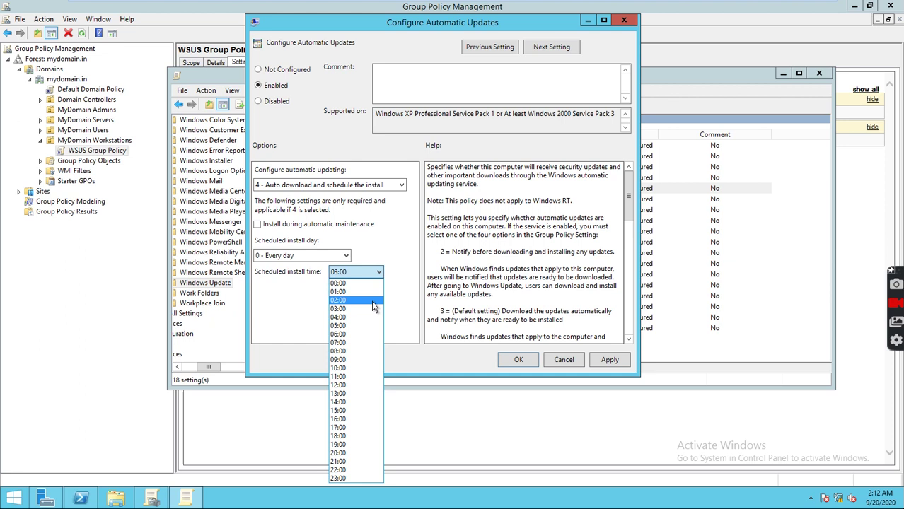
pyautogui.click(341, 359)
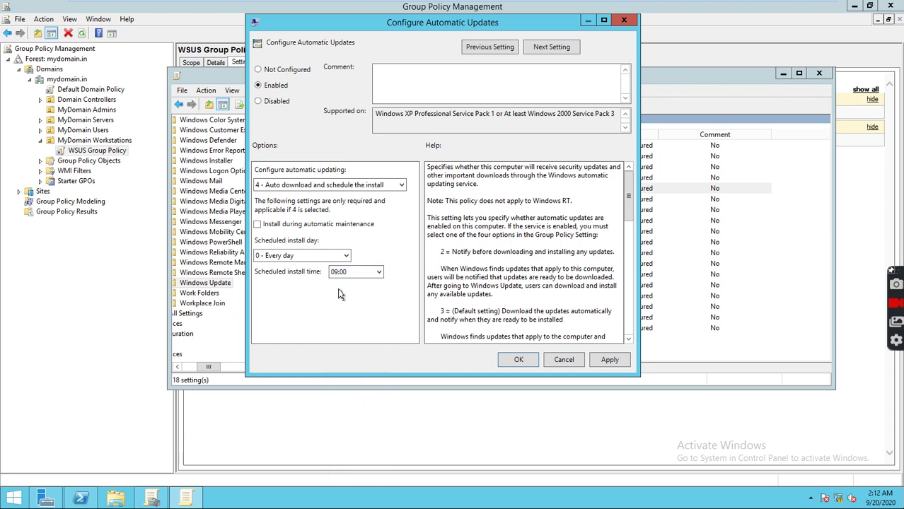
pyautogui.click(378, 273)
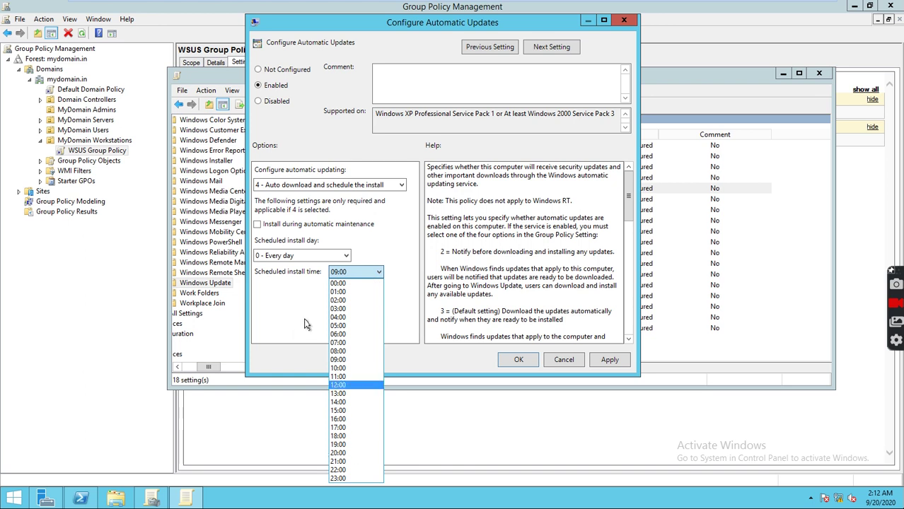
pyautogui.click(307, 299)
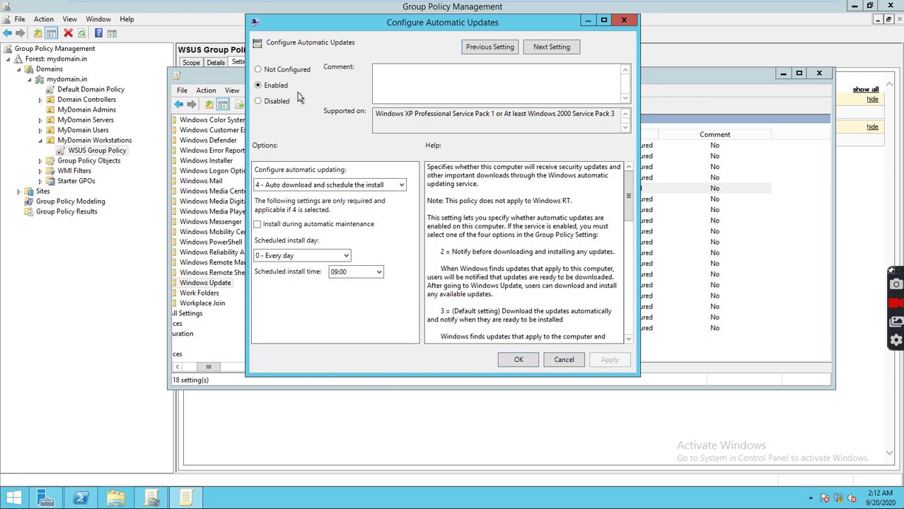
pyautogui.click(519, 360)
pyautogui.doubleClick(465, 200)
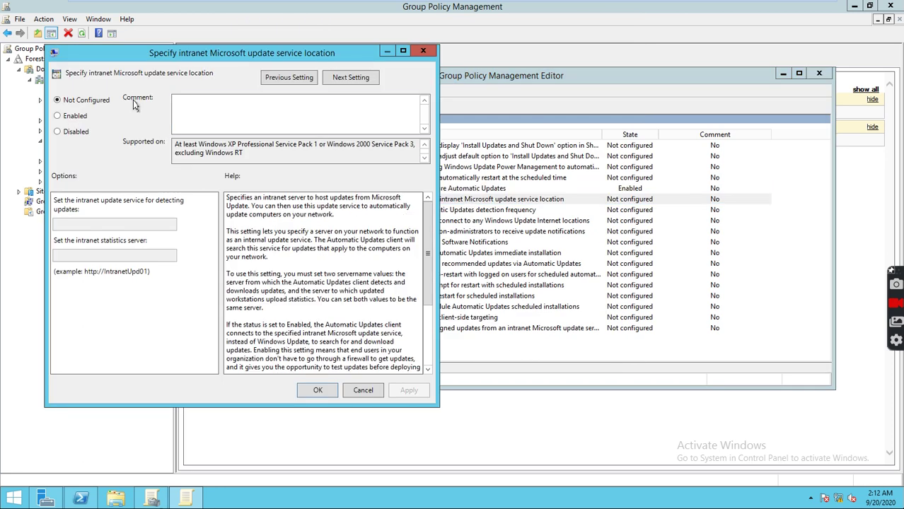
pyautogui.click(74, 116)
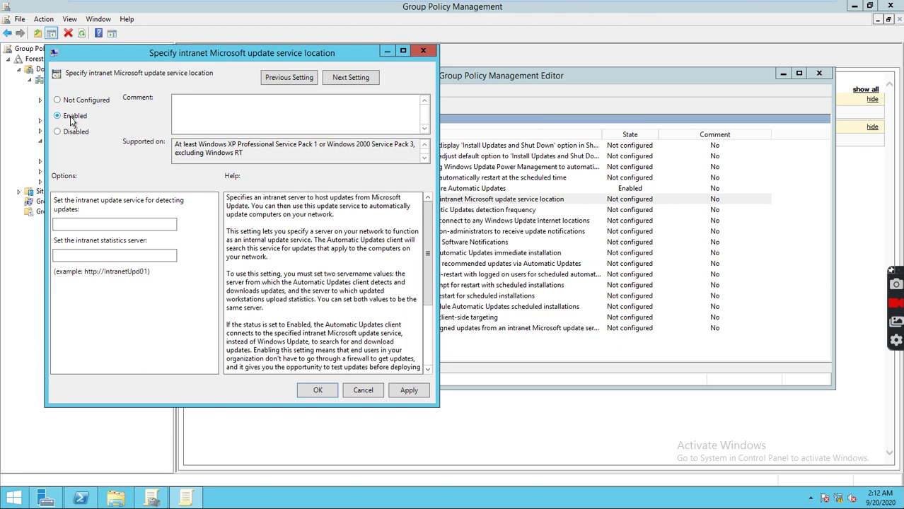
pyautogui.rightClick(80, 225)
pyautogui.click(108, 273)
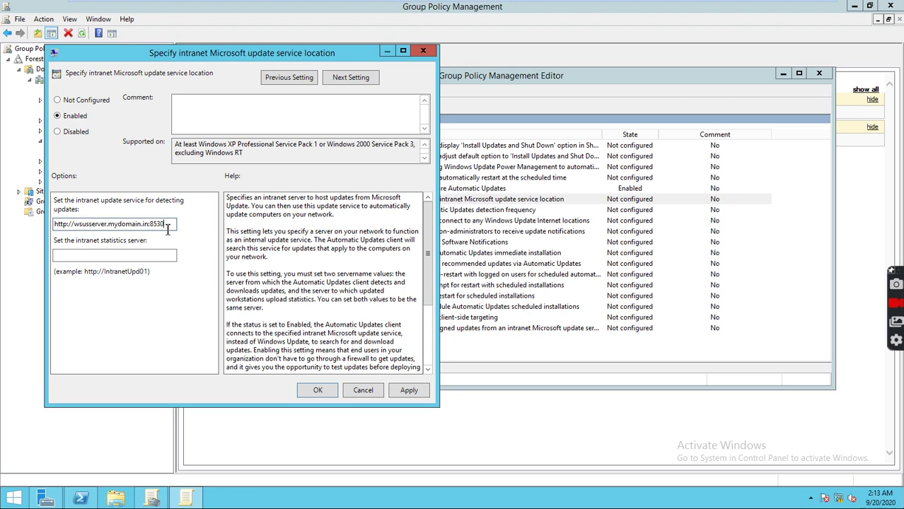
pyautogui.click(127, 255)
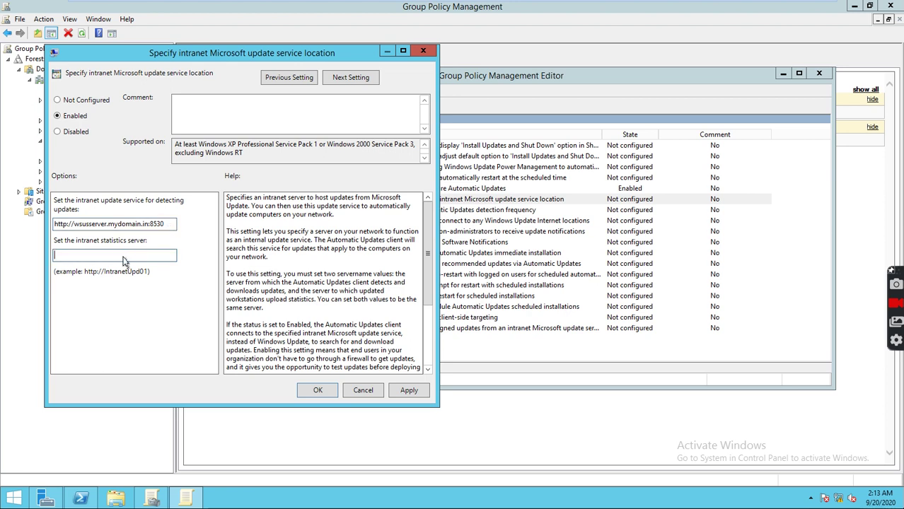
pyautogui.rightClick(127, 255)
pyautogui.click(155, 306)
pyautogui.click(404, 391)
pyautogui.click(319, 391)
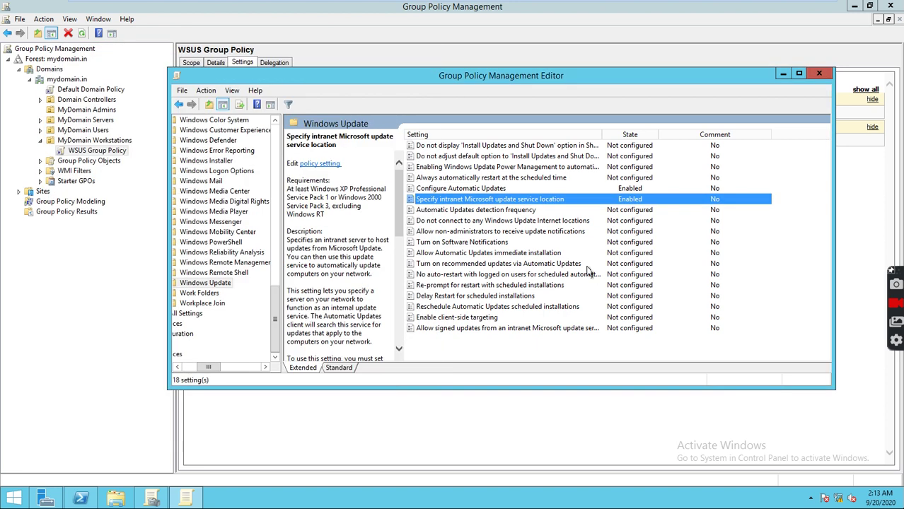
# Enable the Automatic Updates detection frequency policy and apply its update check interval in hours
pyautogui.doubleClick(448, 210)
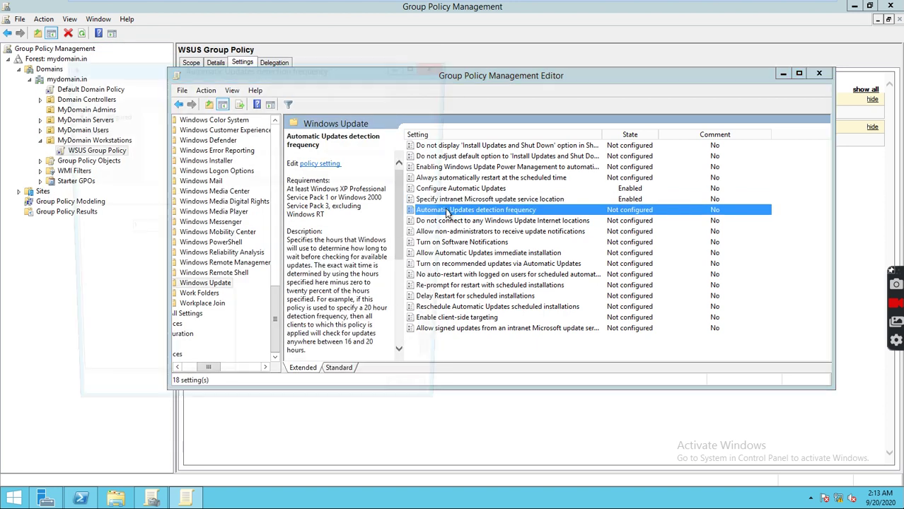
pyautogui.click(91, 133)
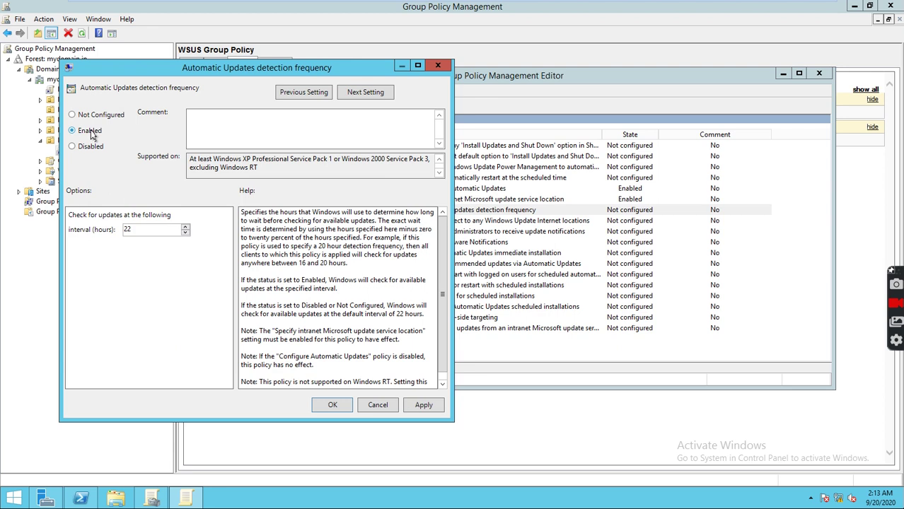
pyautogui.doubleClick(137, 231)
pyautogui.click(424, 408)
pyautogui.click(333, 405)
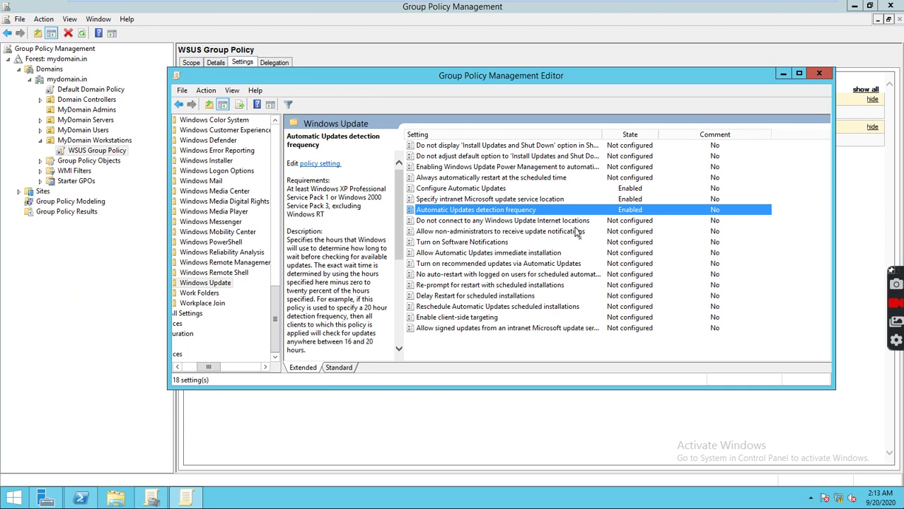
# Enable the Always automatically restart at the scheduled time policy and set its restart timer to 30 minutes
pyautogui.doubleClick(513, 180)
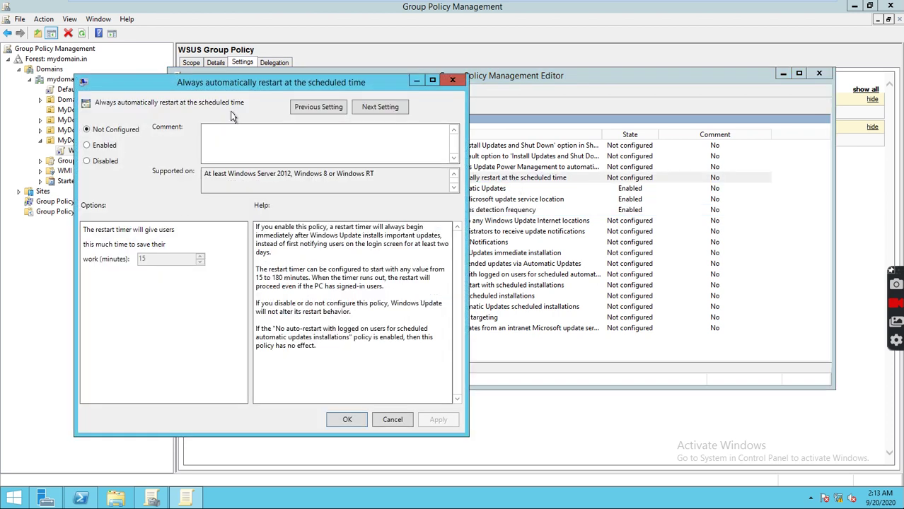
pyautogui.click(111, 147)
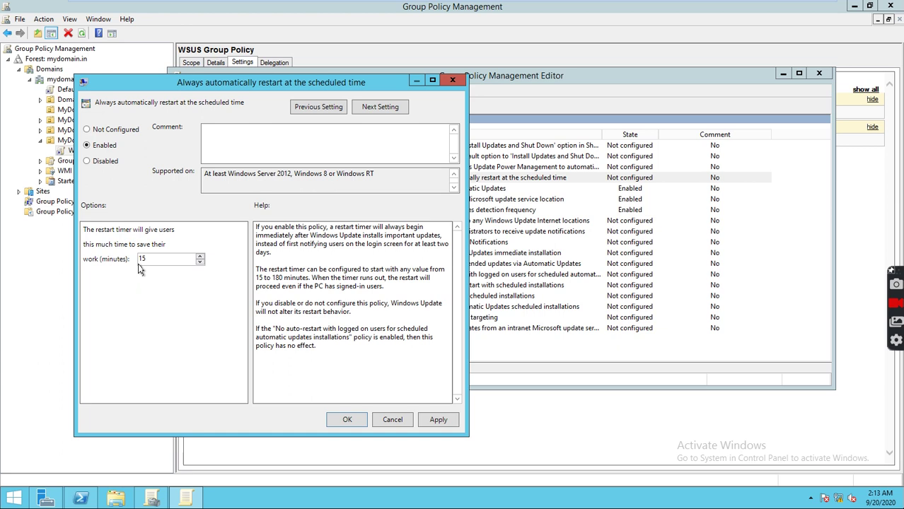
pyautogui.moveTo(95, 259); pyautogui.dragTo(46, 273)
pyautogui.write('30')
pyautogui.click(442, 421)
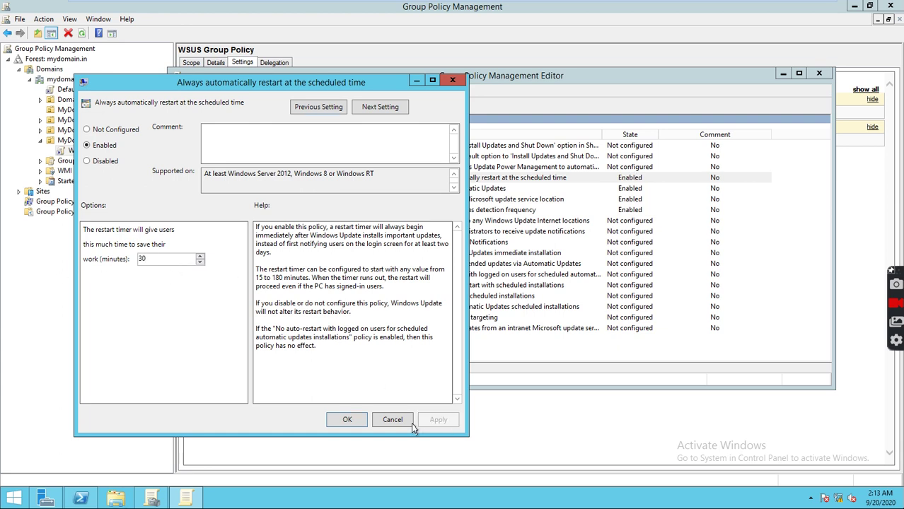
# Close the scheduled restart policy and enable the Allow Automatic Updates immediate installation policy
pyautogui.click(347, 421)
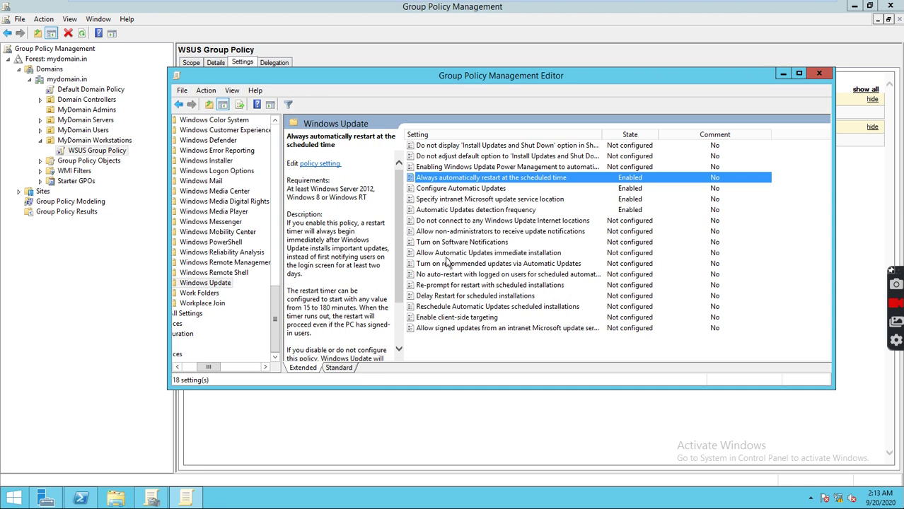
pyautogui.doubleClick(450, 258)
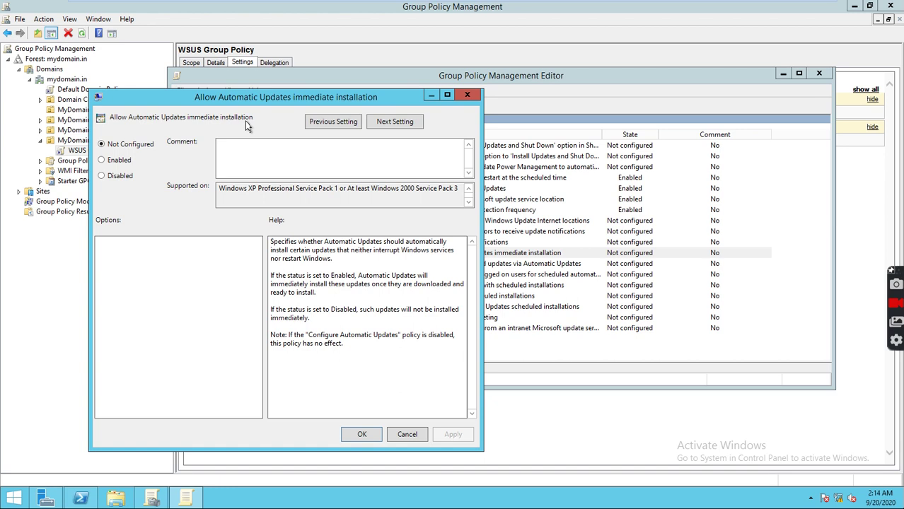
pyautogui.click(119, 162)
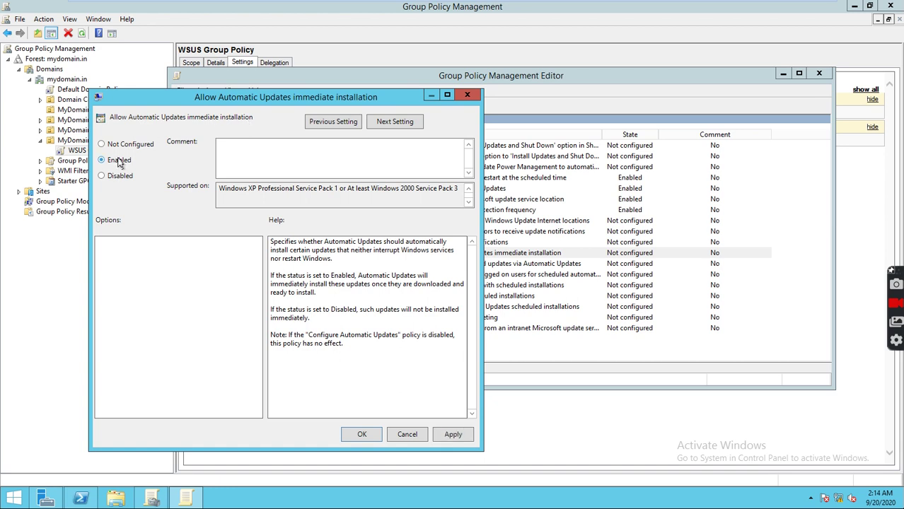
pyautogui.click(360, 437)
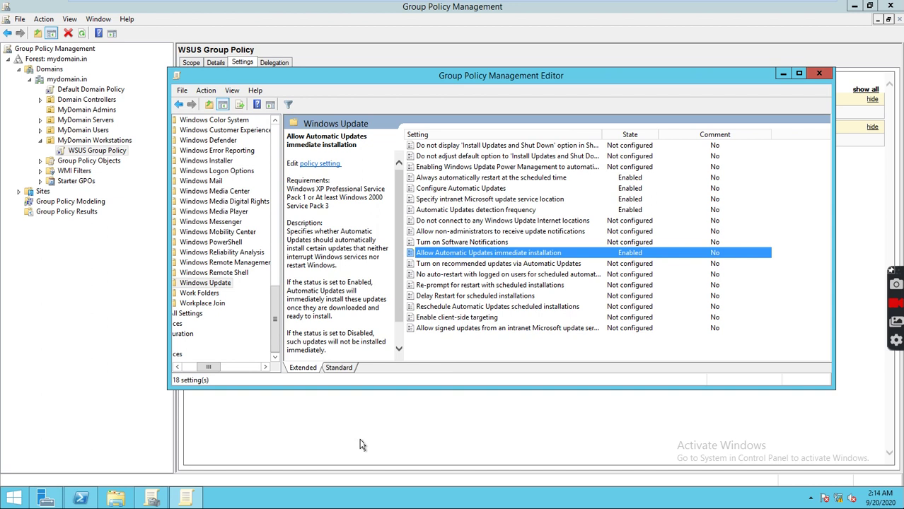
# Enable the Reschedule Automatic Updates scheduled installations policy with a wait of 15 minutes after system startup
pyautogui.doubleClick(441, 308)
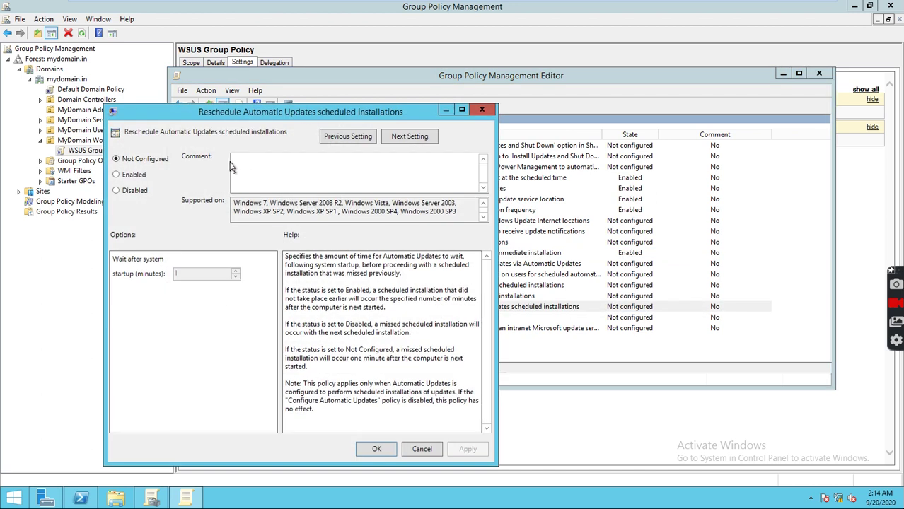
pyautogui.click(137, 178)
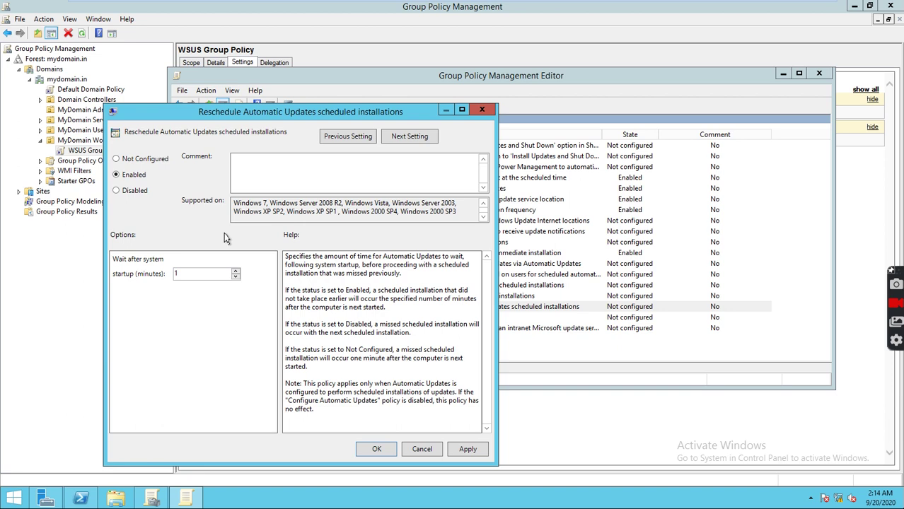
pyautogui.click(236, 272)
pyautogui.write('15')
pyautogui.click(459, 451)
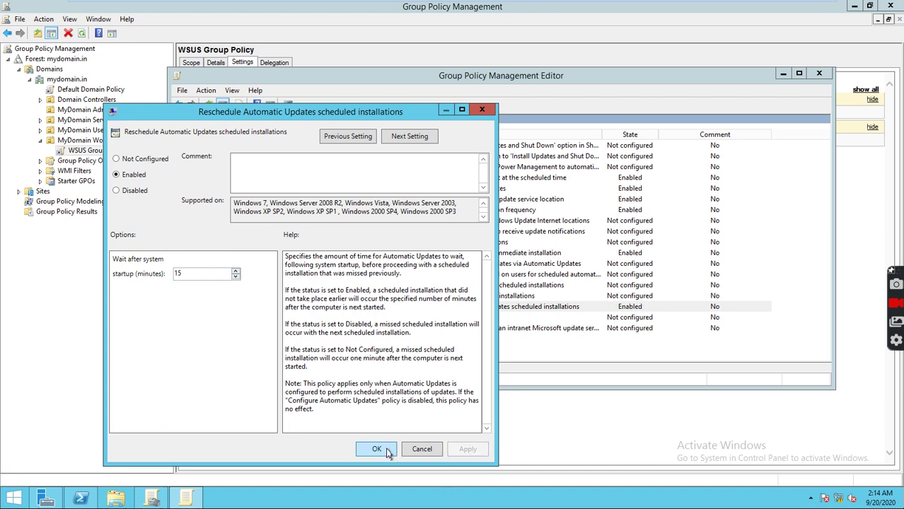
pyautogui.click(378, 450)
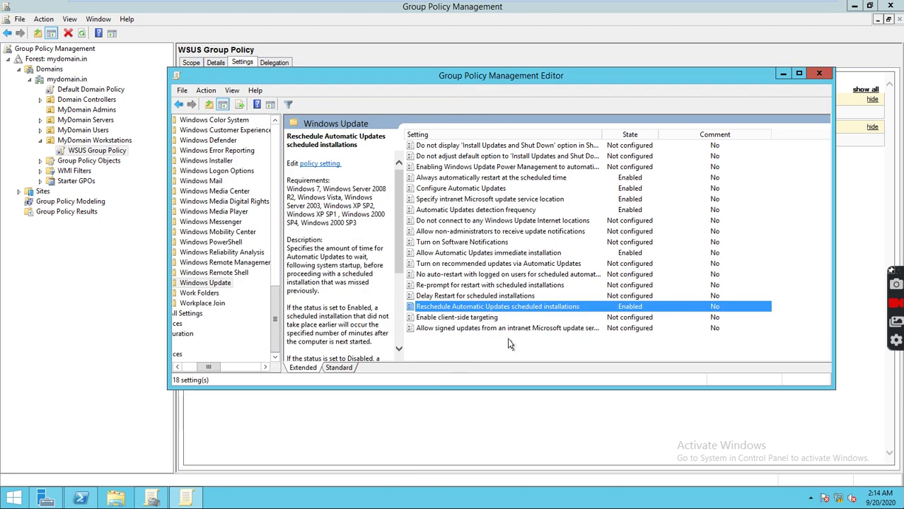
# Enable the Delay Restart for scheduled installations policy with a wait period of 15 minutes before the restart
pyautogui.click(463, 320)
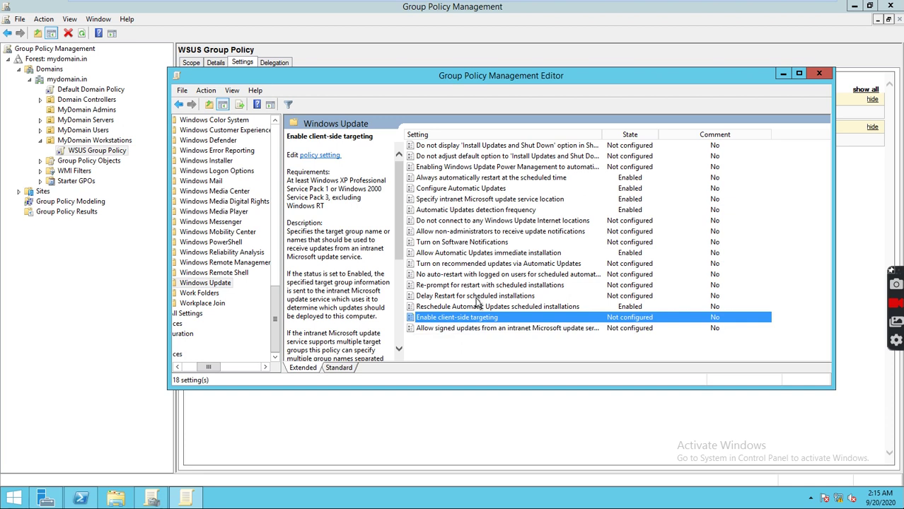
pyautogui.doubleClick(476, 299)
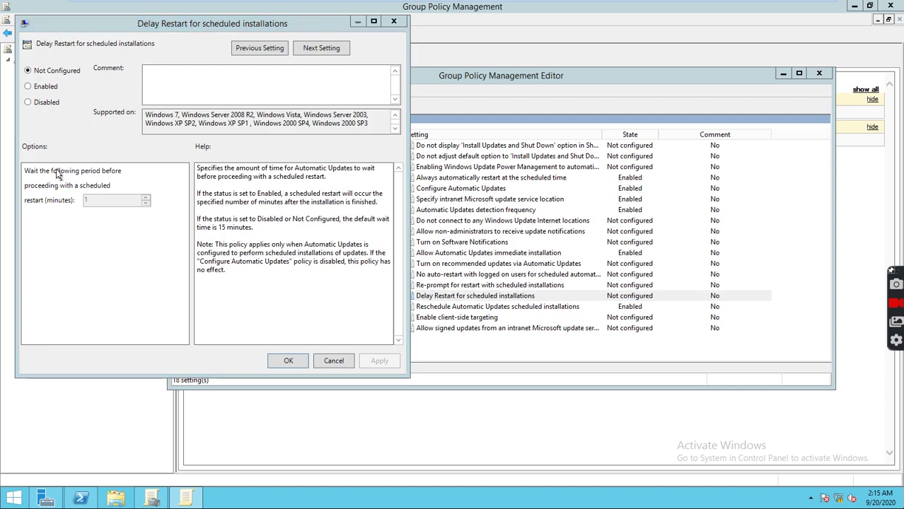
pyautogui.click(42, 88)
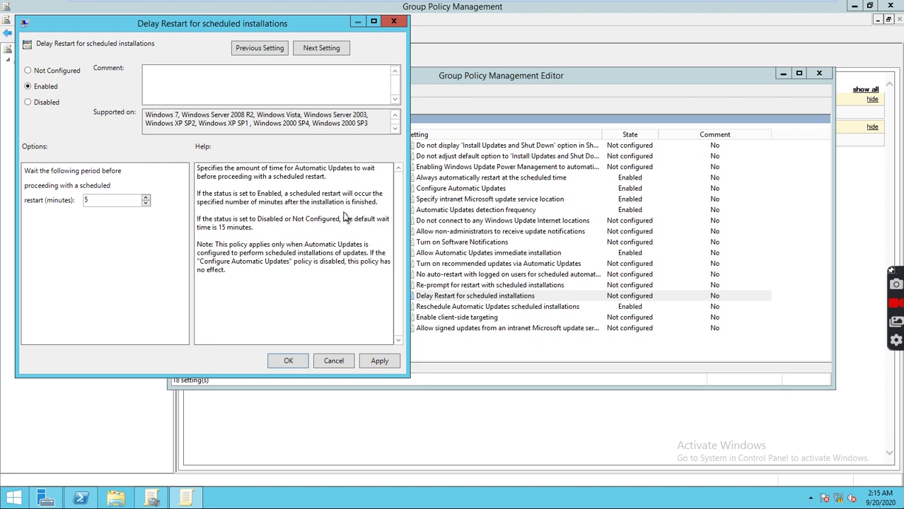
pyautogui.doubleClick(95, 201)
pyautogui.write('15')
pyautogui.click(382, 362)
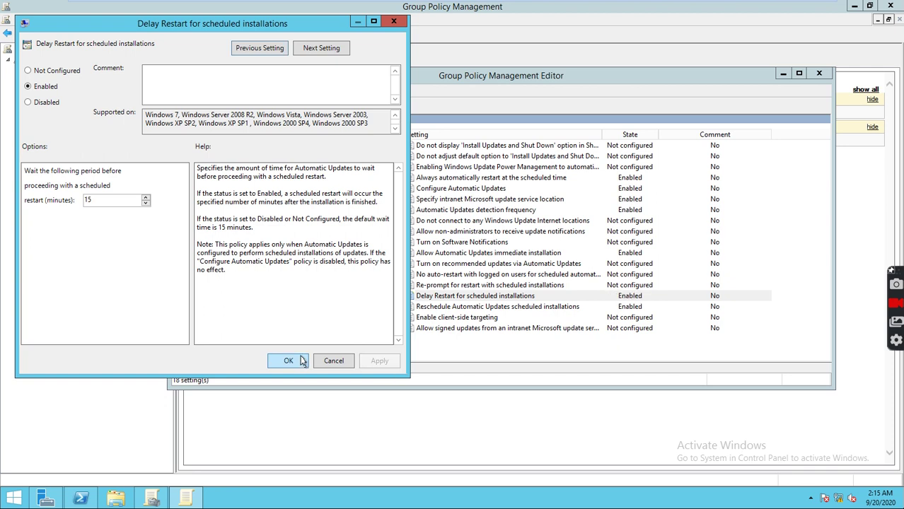
pyautogui.click(290, 360)
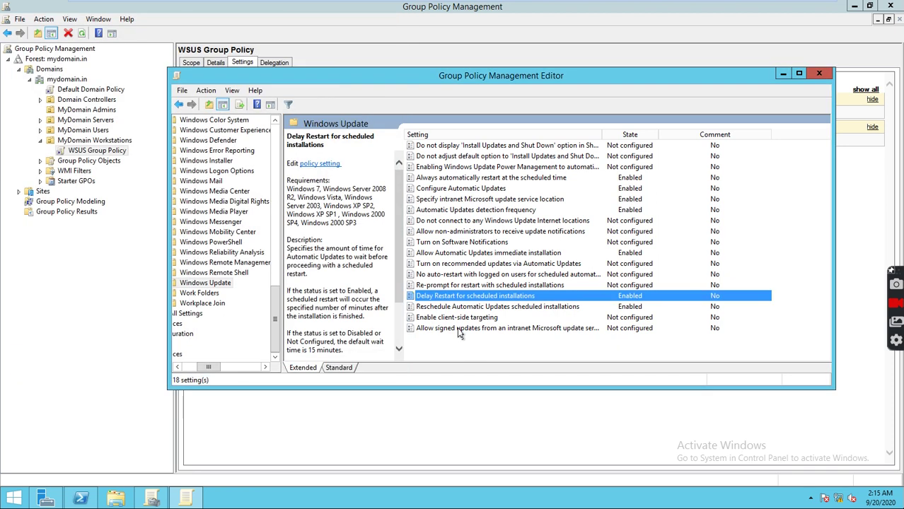
# Enable the Turn on recommended updates via Automatic Updates policy and close the policy editor
pyautogui.click(494, 266)
pyautogui.doubleClick(495, 267)
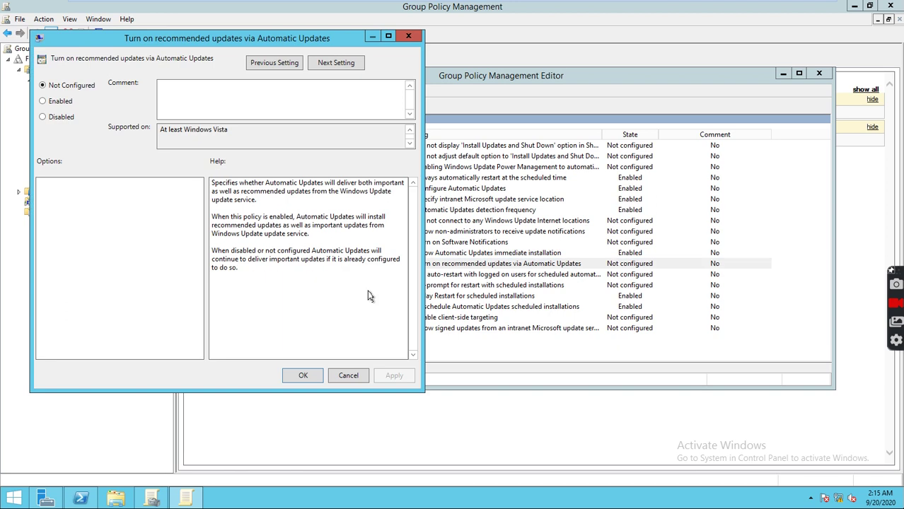
pyautogui.click(61, 98)
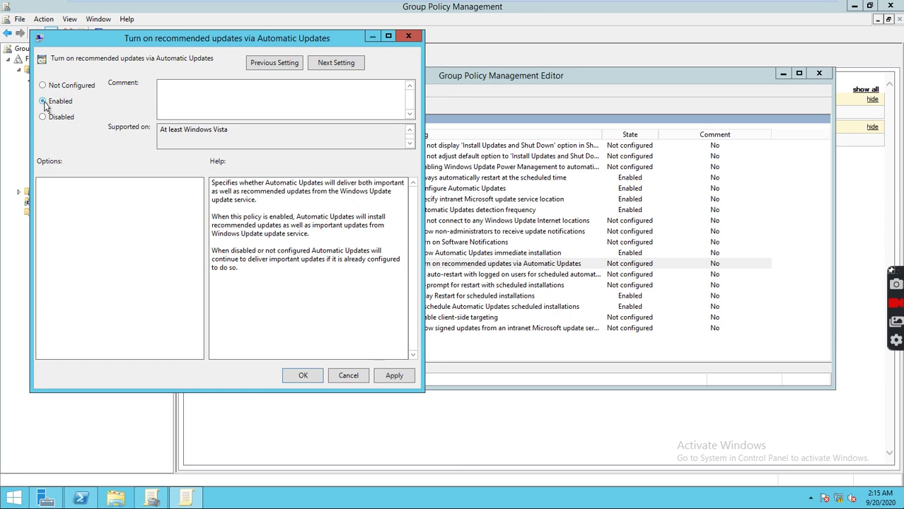
pyautogui.click(388, 377)
pyautogui.click(303, 376)
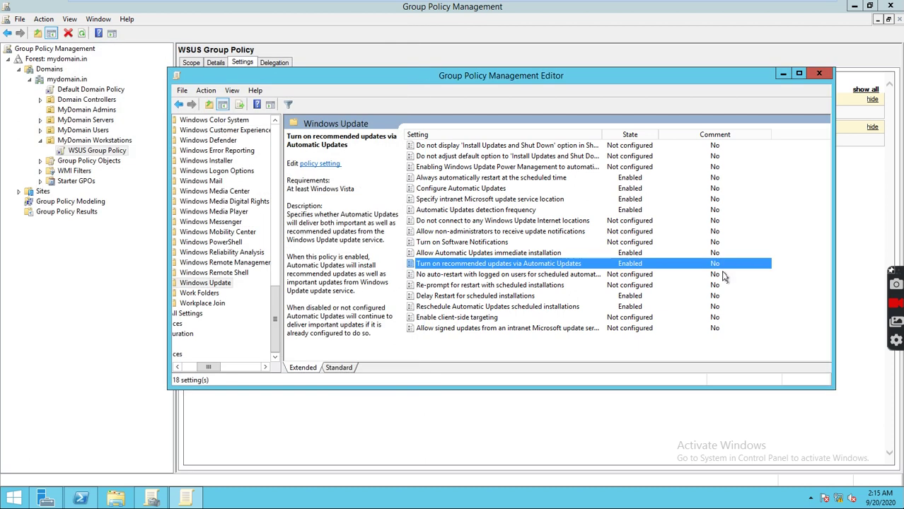
pyautogui.click(818, 74)
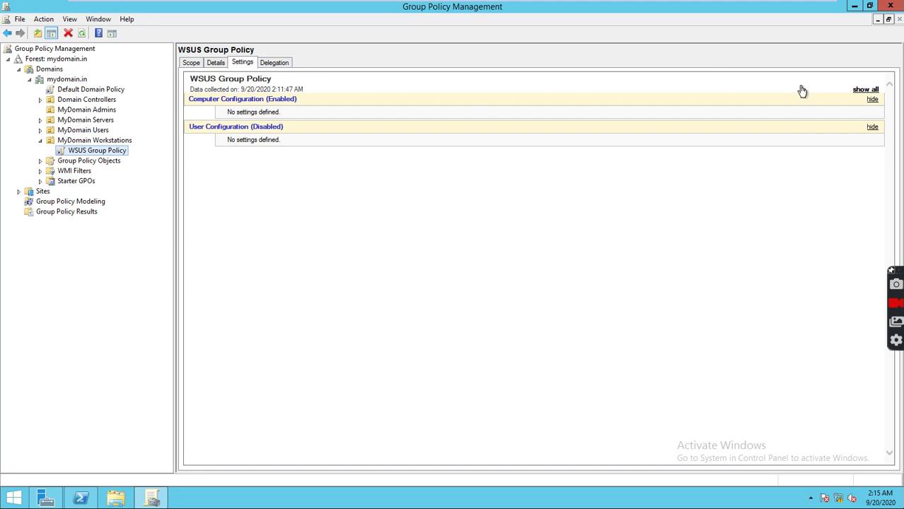
# Refresh and review the full WSUS Group Policy settings report, and close Group Policy Management and Server Manager
pyautogui.click(81, 33)
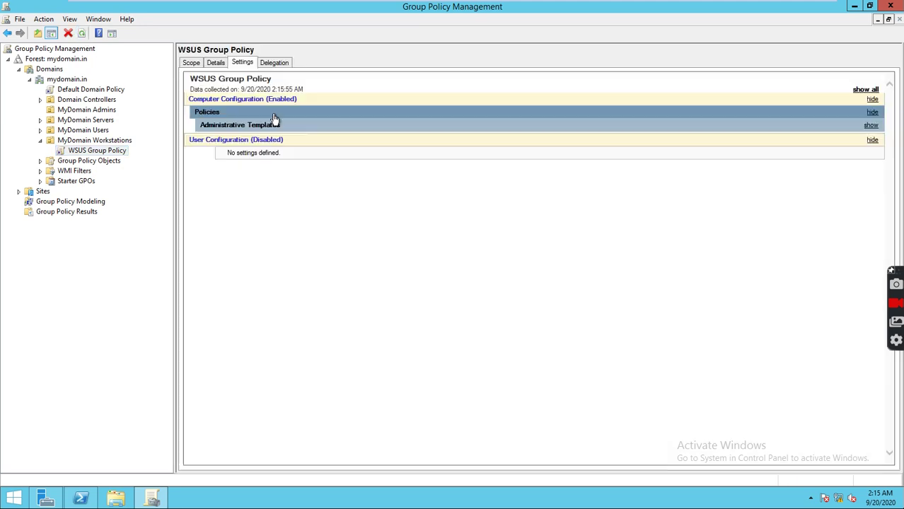
pyautogui.click(872, 99)
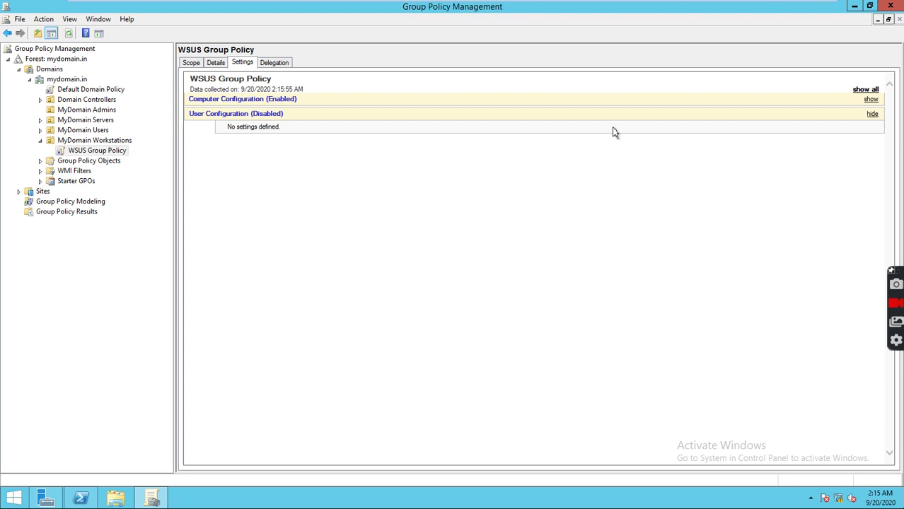
pyautogui.click(865, 90)
pyautogui.scroll(-5, 674, 253)
pyautogui.scroll(5, 672, 255)
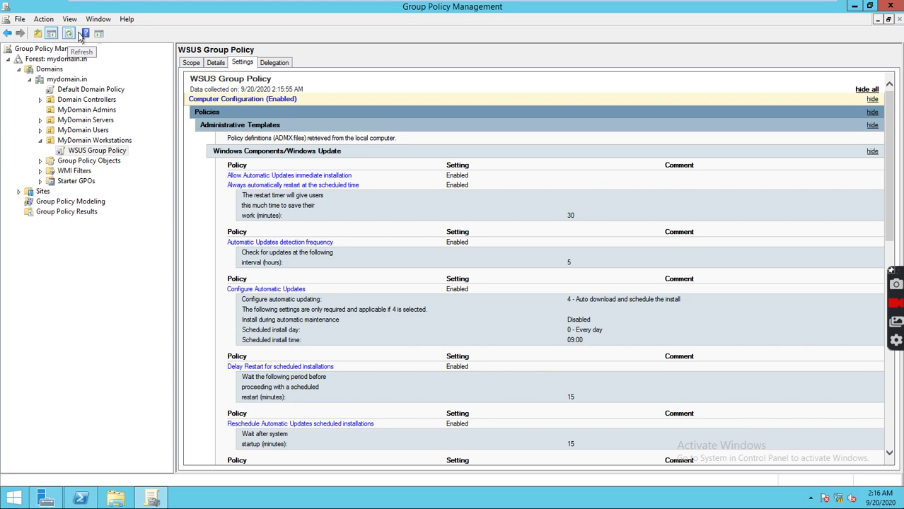
pyautogui.click(890, 5)
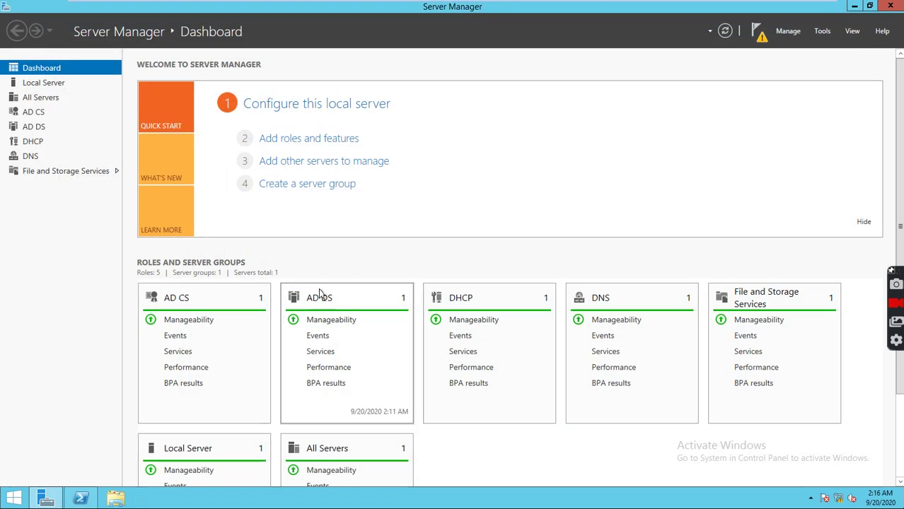
pyautogui.click(888, 7)
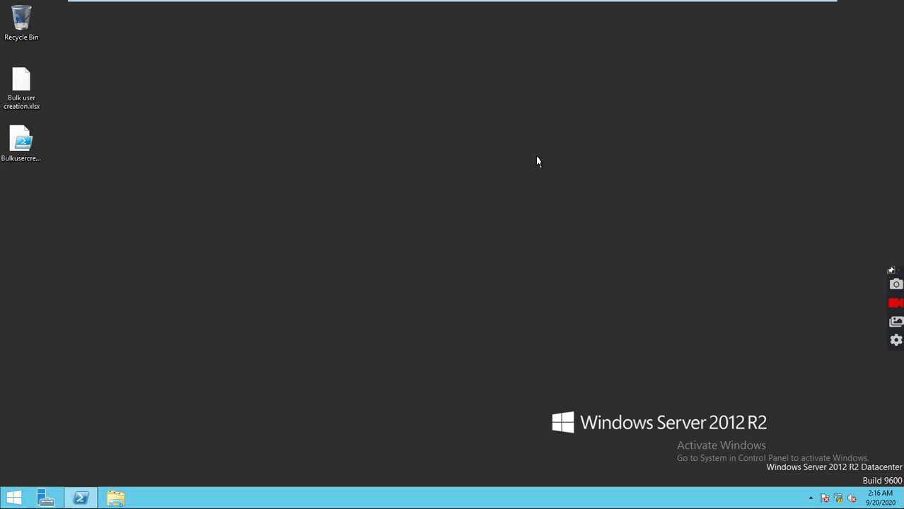
# Switch to the Workstation01 virtual machine and run gpupdate /force, dismissing the Windows Update notice
pyautogui.click(319, 12)
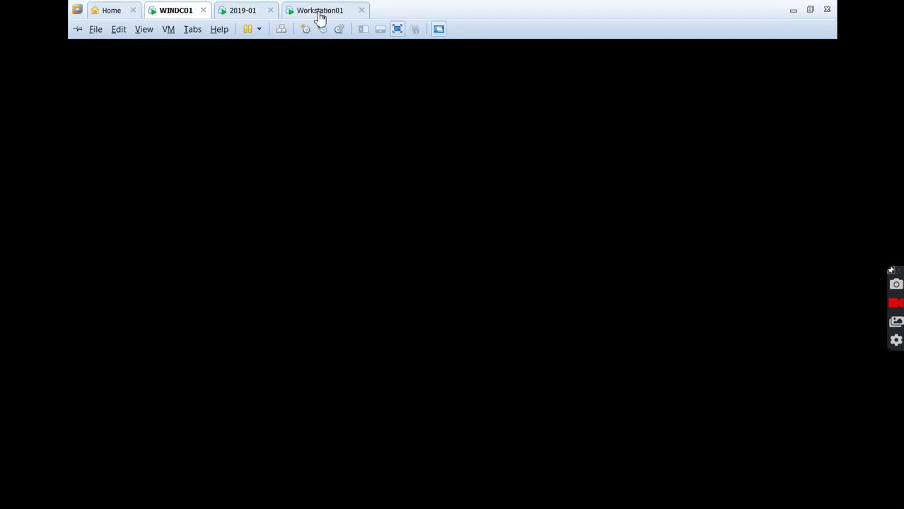
pyautogui.click(618, 226)
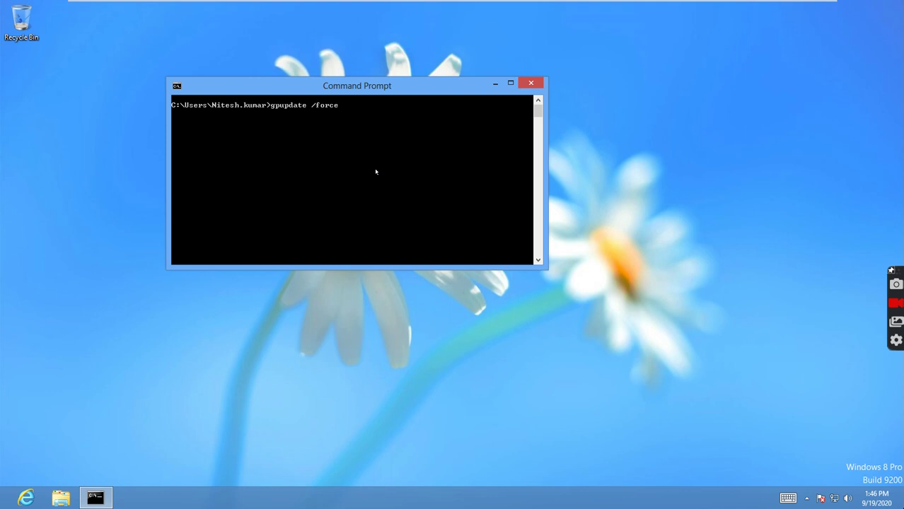
pyautogui.press('Return')
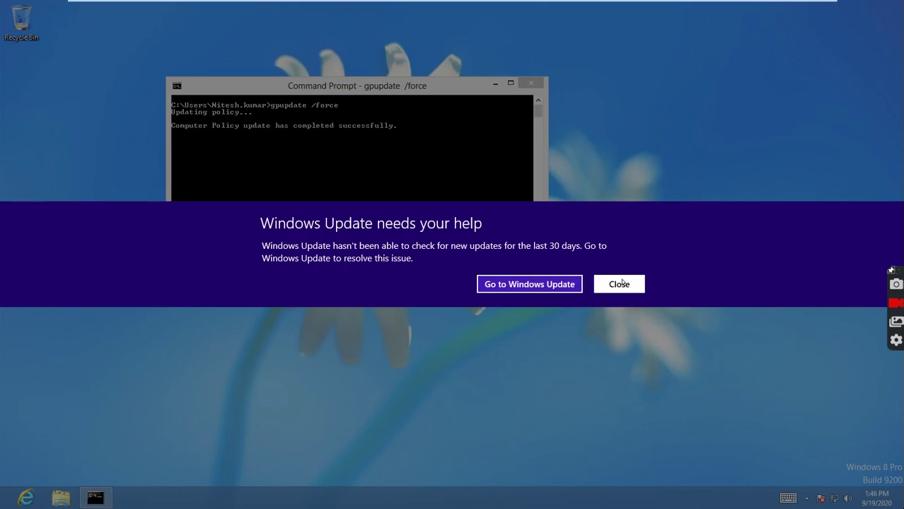
pyautogui.click(622, 283)
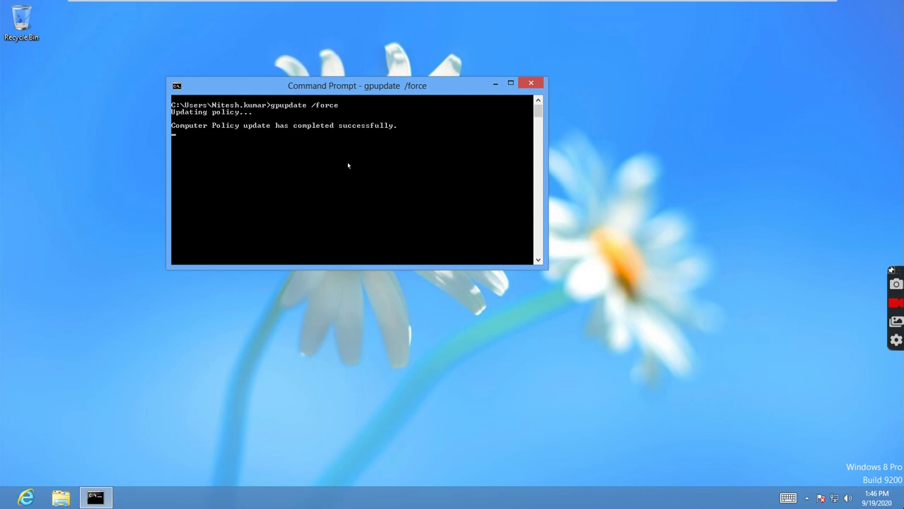
# Switch to the 2019-01 virtual machine and refresh the Unassigned Computers list in Update Services with the status filter Any
pyautogui.moveTo(435, 5)
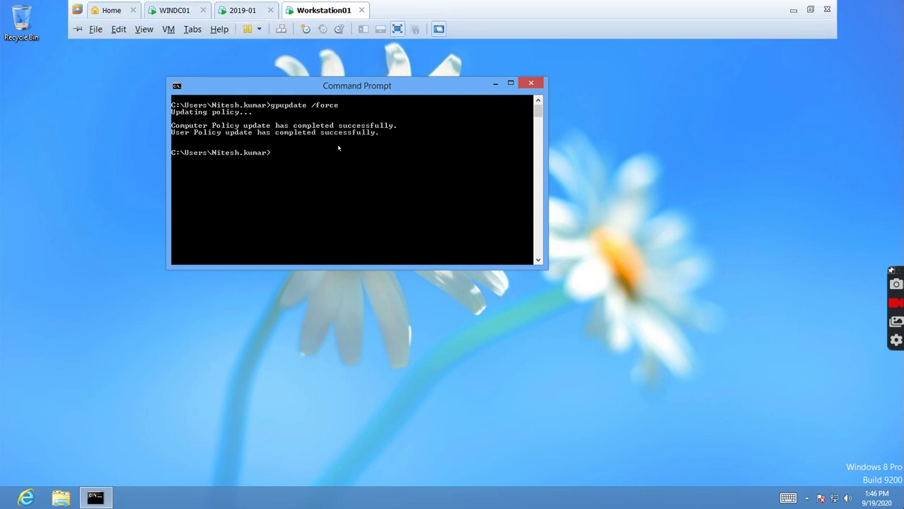
pyautogui.moveTo(281, 4)
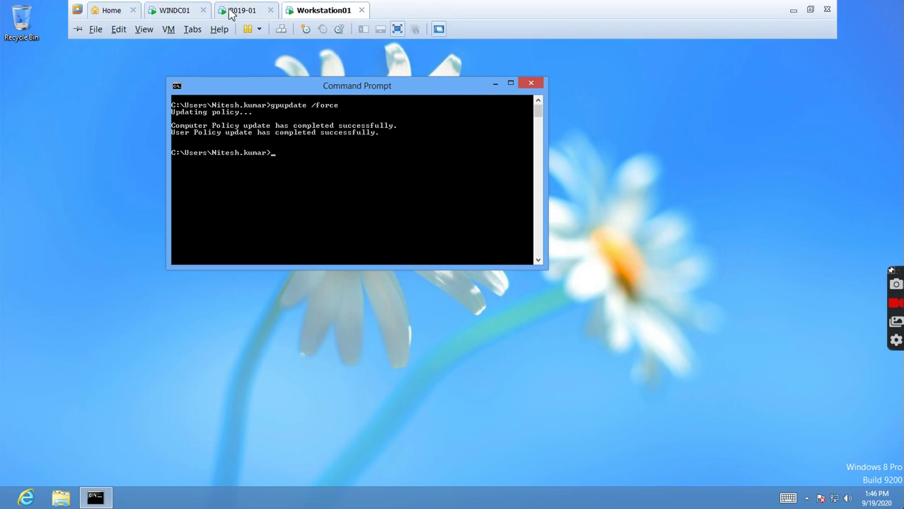
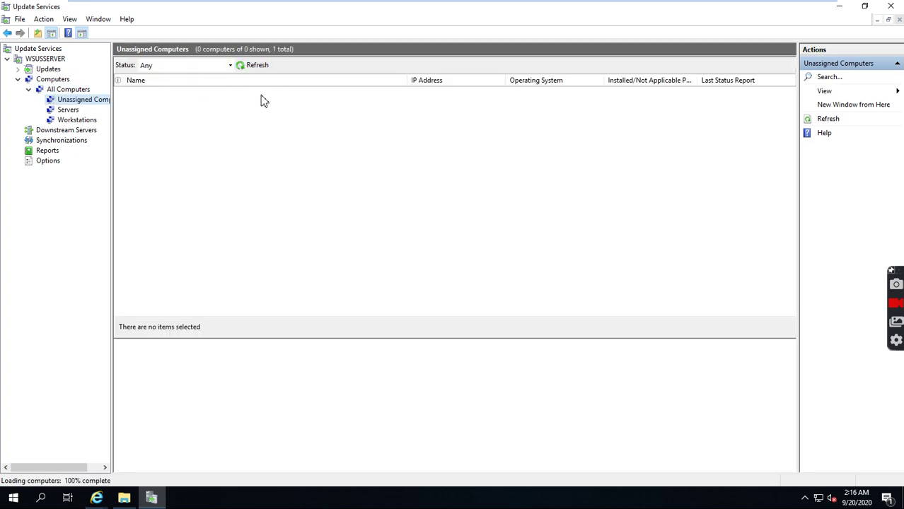
pyautogui.click(230, 68)
pyautogui.click(187, 130)
pyautogui.click(254, 66)
# Return to the Workstation01 virtual machine and run wuauclt /detectnow and wuauclt /reportnow in the command prompt
pyautogui.moveTo(370, 5)
pyautogui.click(318, 13)
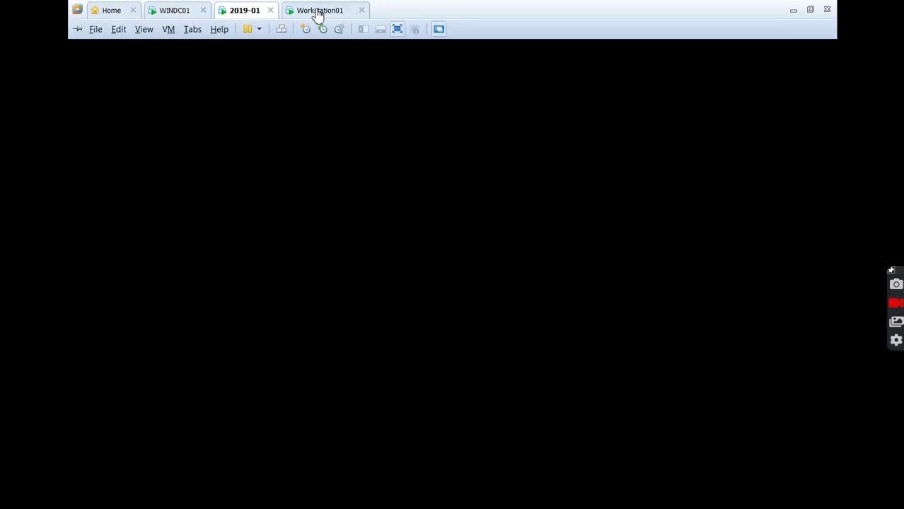
pyautogui.click(616, 282)
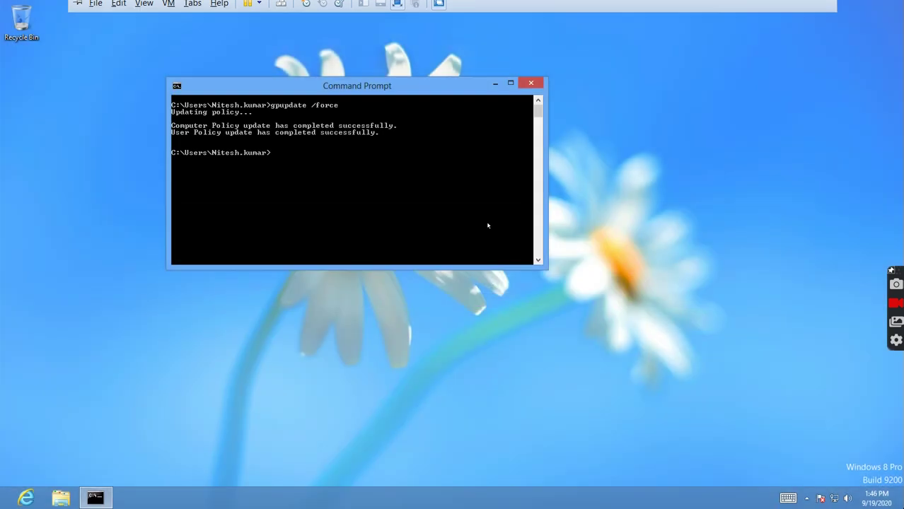
pyautogui.press('Up')
pyautogui.press('Up')
pyautogui.press('Down')
pyautogui.press('Up')
pyautogui.press('Up')
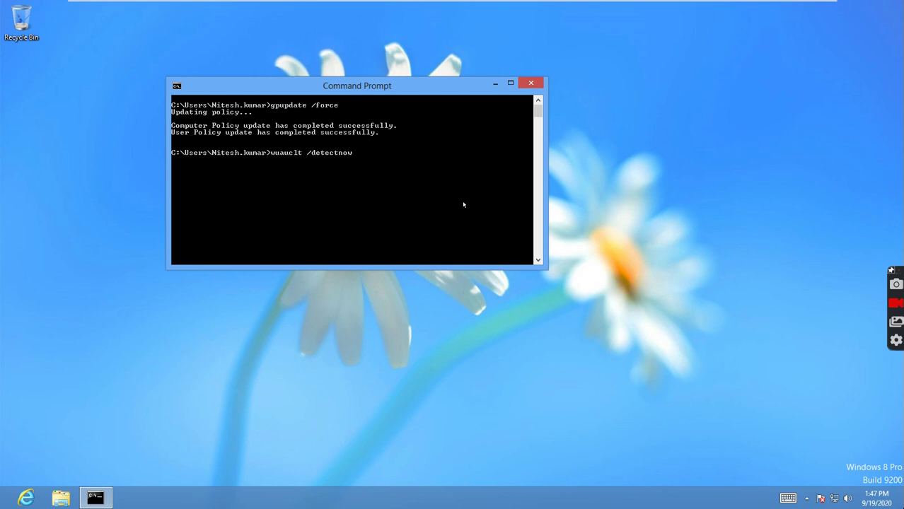
pyautogui.press('Return')
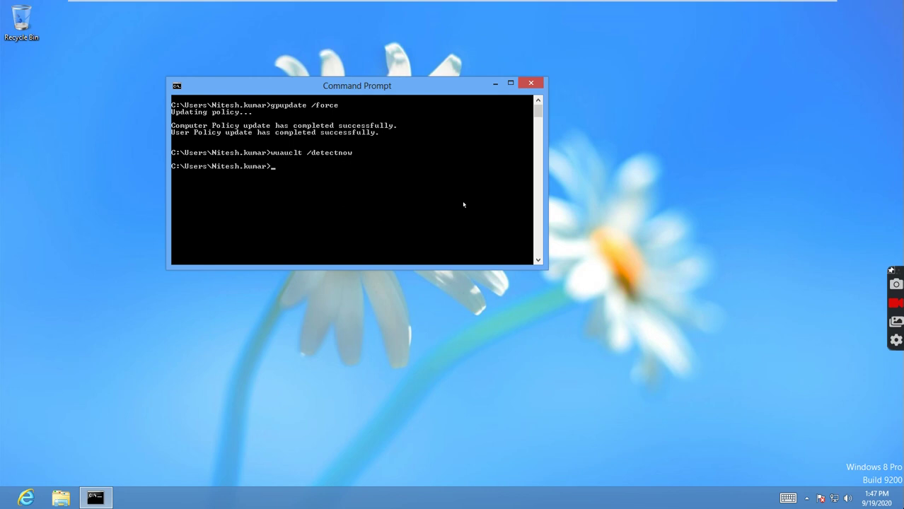
pyautogui.press('Down')
pyautogui.press('Return')
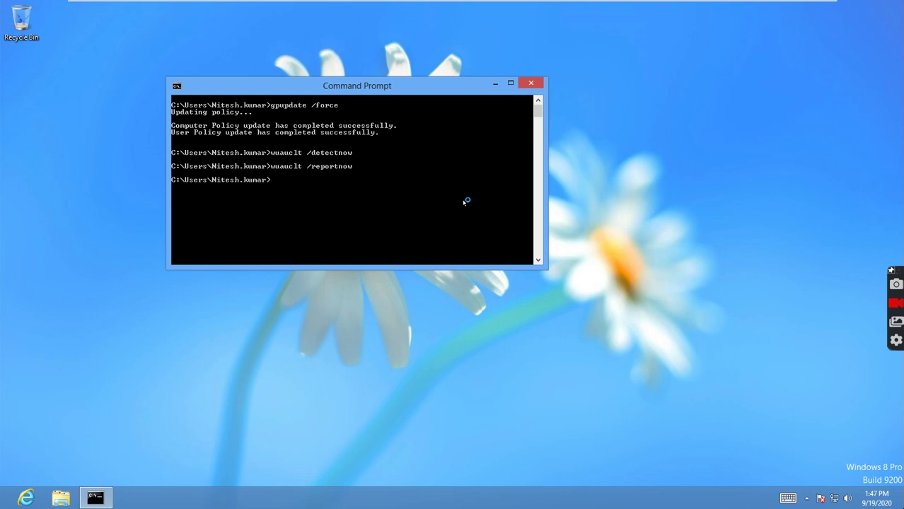
# Dismiss the Windows Update notice and run gpupdate /force again in the command prompt
pyautogui.press('Up')
pyautogui.press('Up')
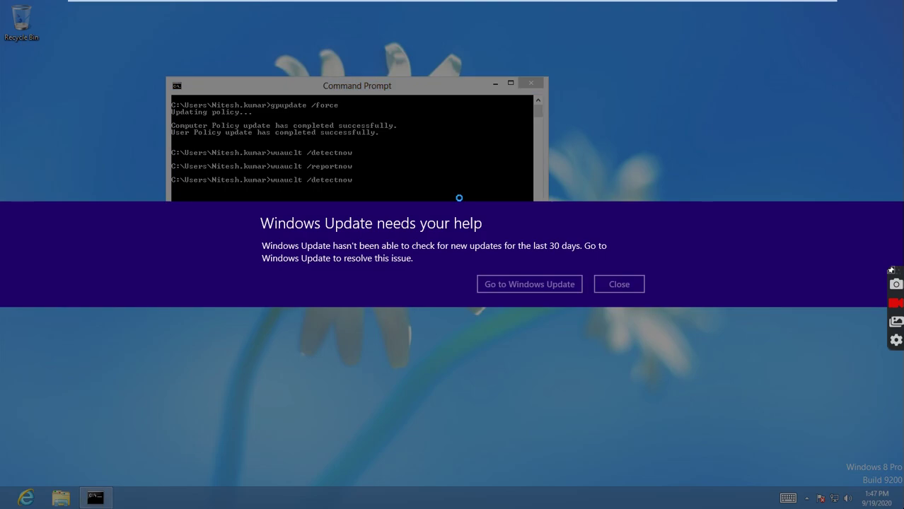
pyautogui.click(627, 289)
pyautogui.press('Down')
pyautogui.press('Up')
pyautogui.press('Up')
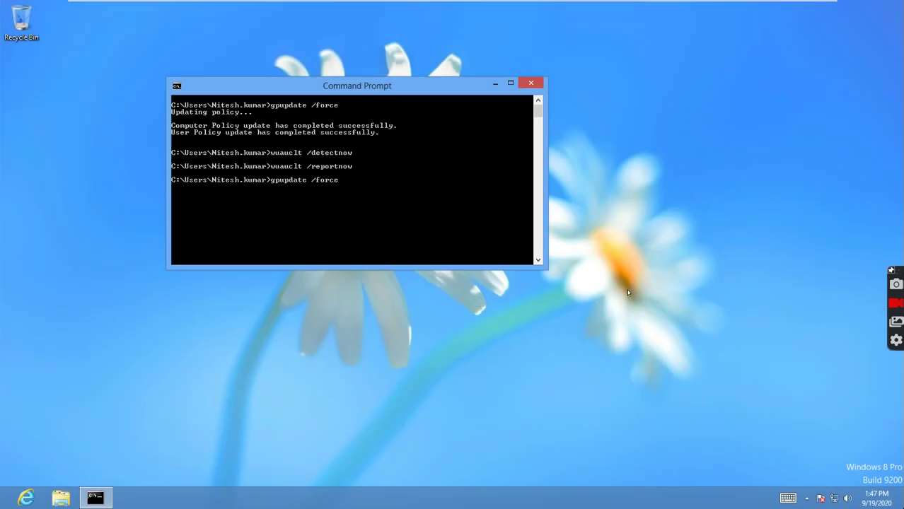
pyautogui.press('Return')
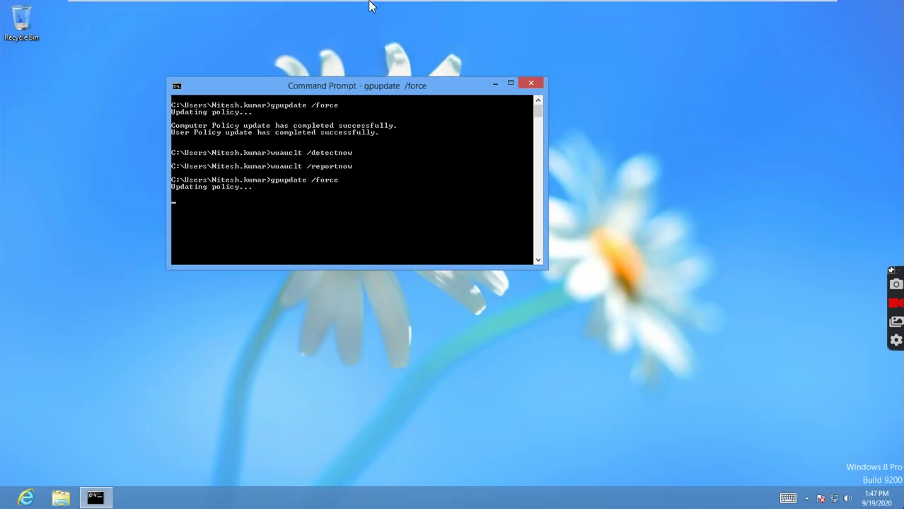
# Switch to the 2019-01 virtual machine, refresh the Unassigned Computers list, and show the details of win8.mydomain.in
pyautogui.moveTo(369, 3)
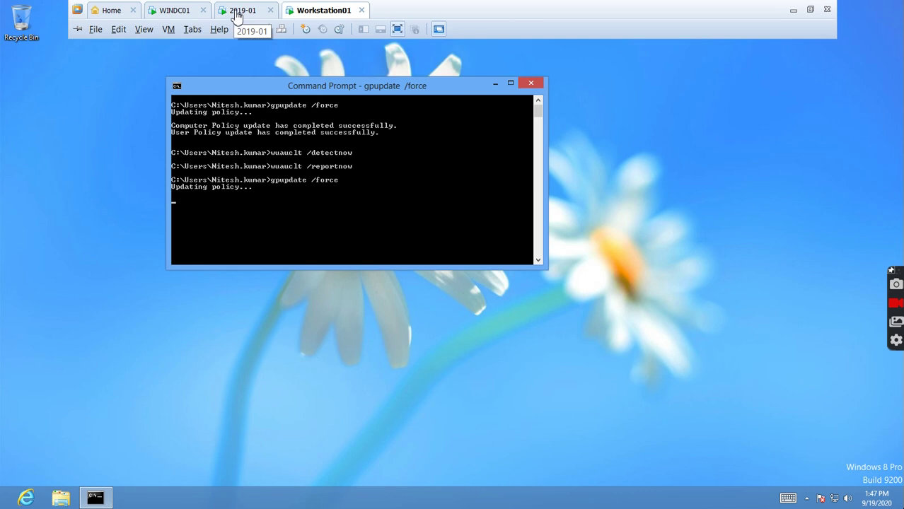
pyautogui.click(236, 13)
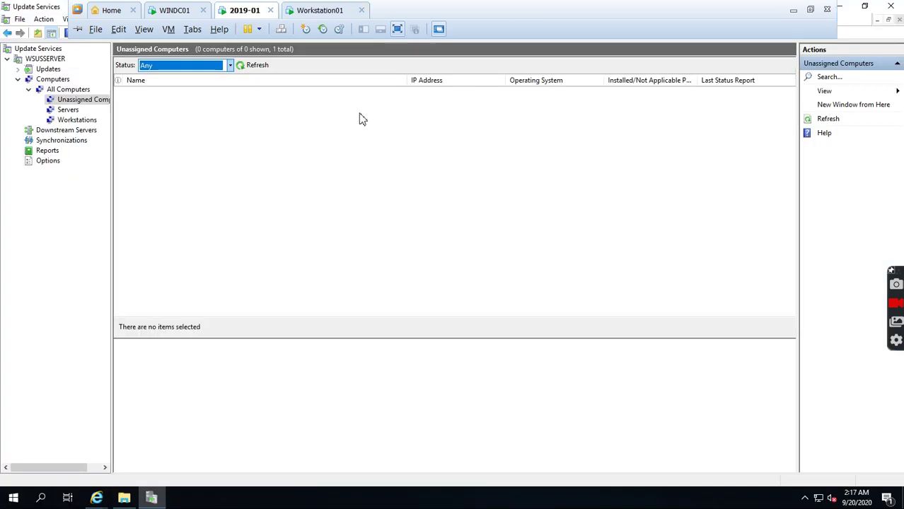
pyautogui.click(255, 66)
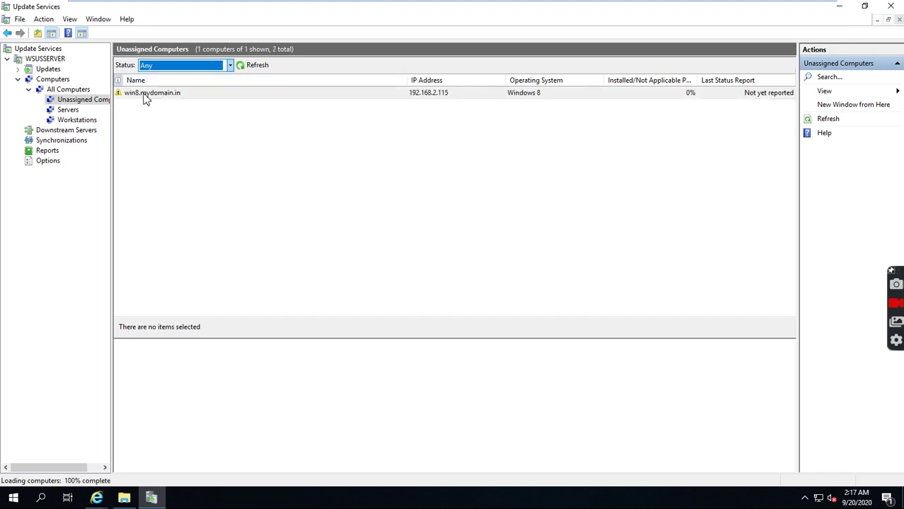
pyautogui.click(168, 99)
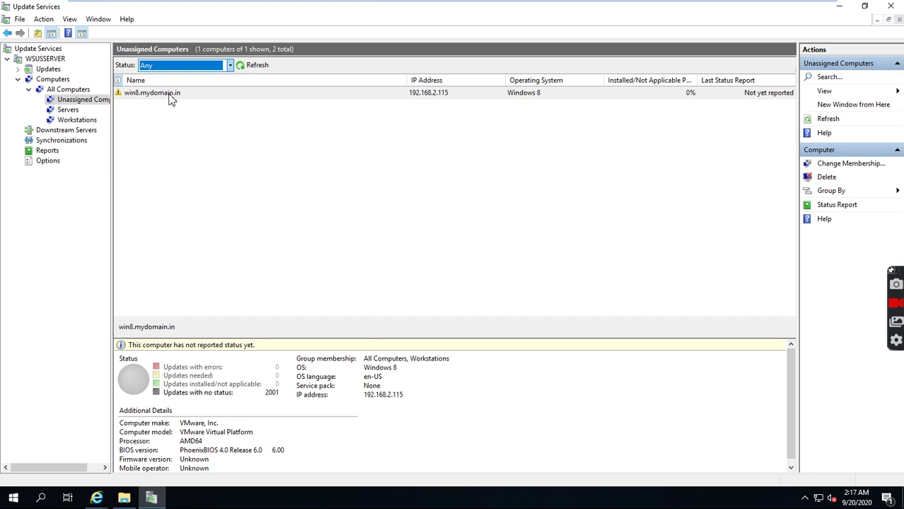